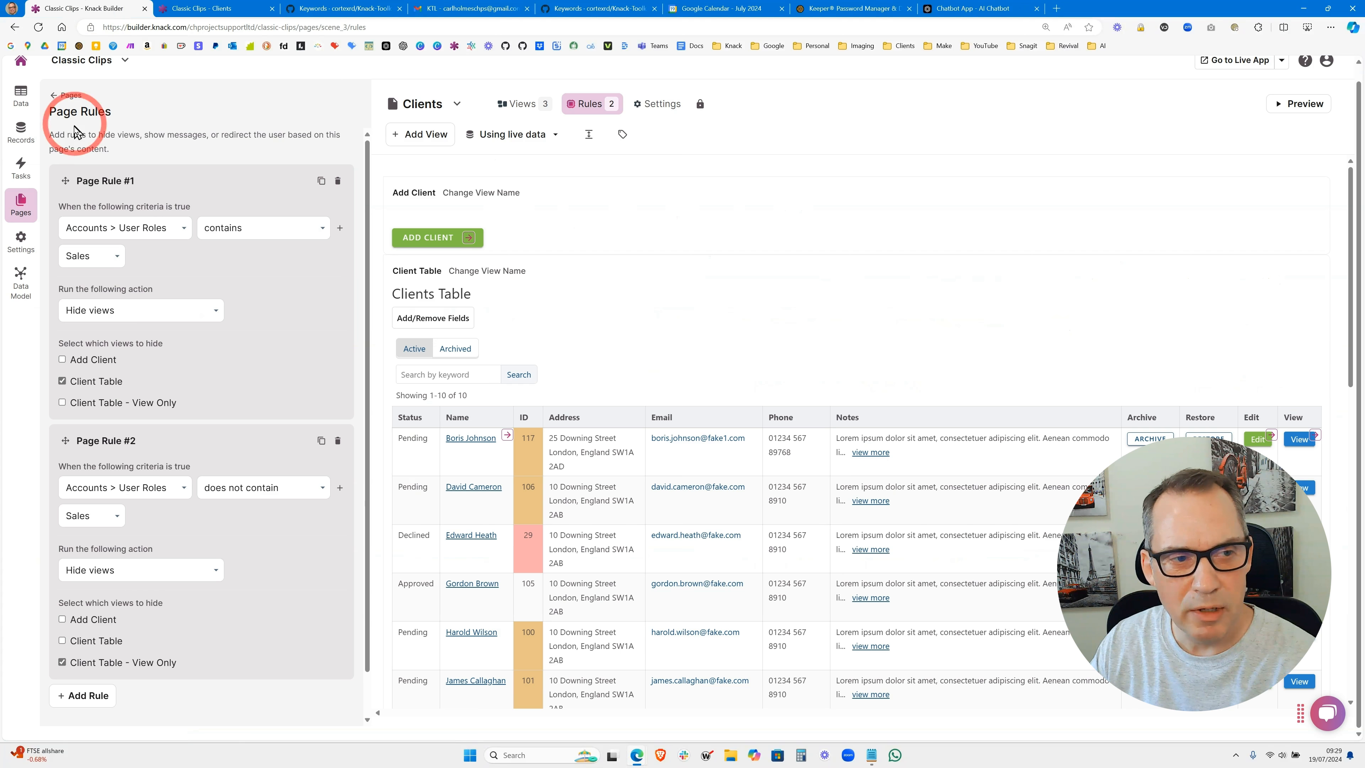
Review the user roles in the Accounts records, the Clients page with its rules, and the live Clients page.
click(22, 132)
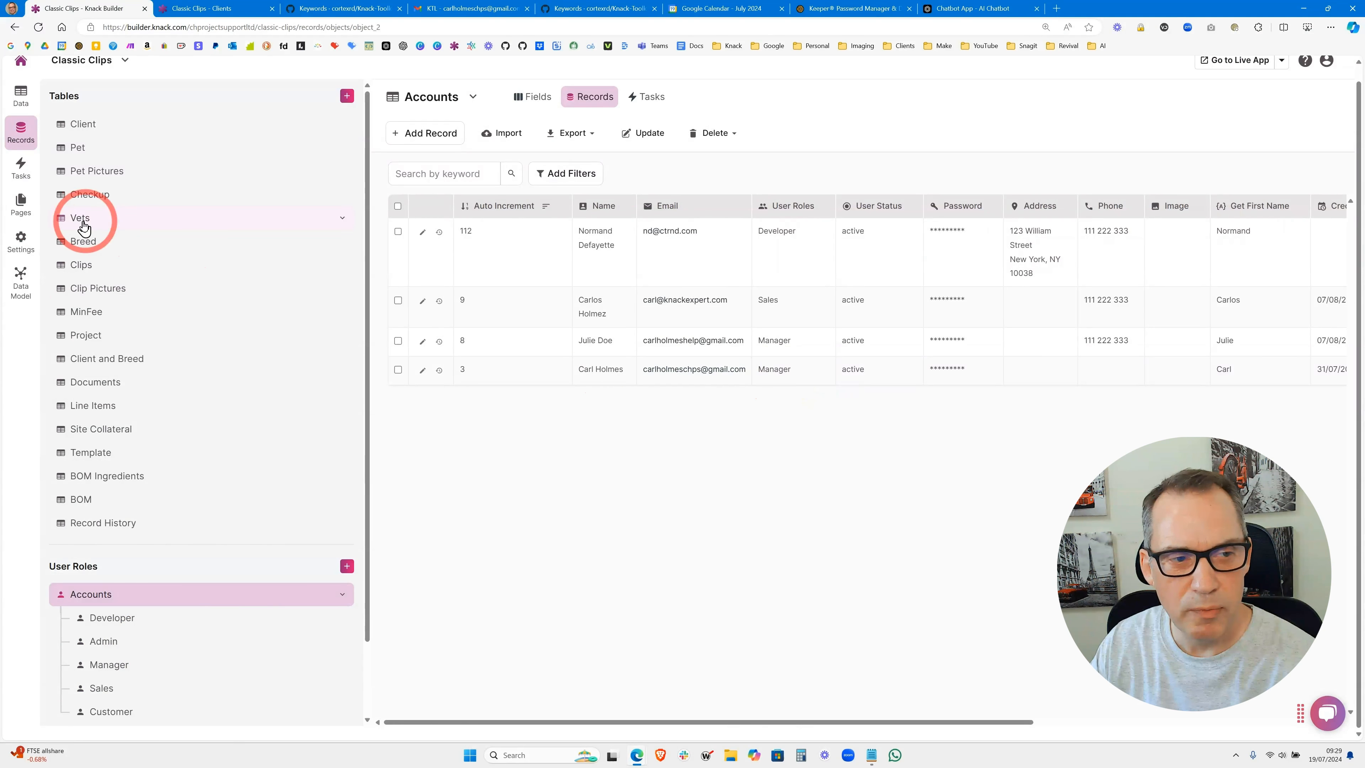
click(17, 209)
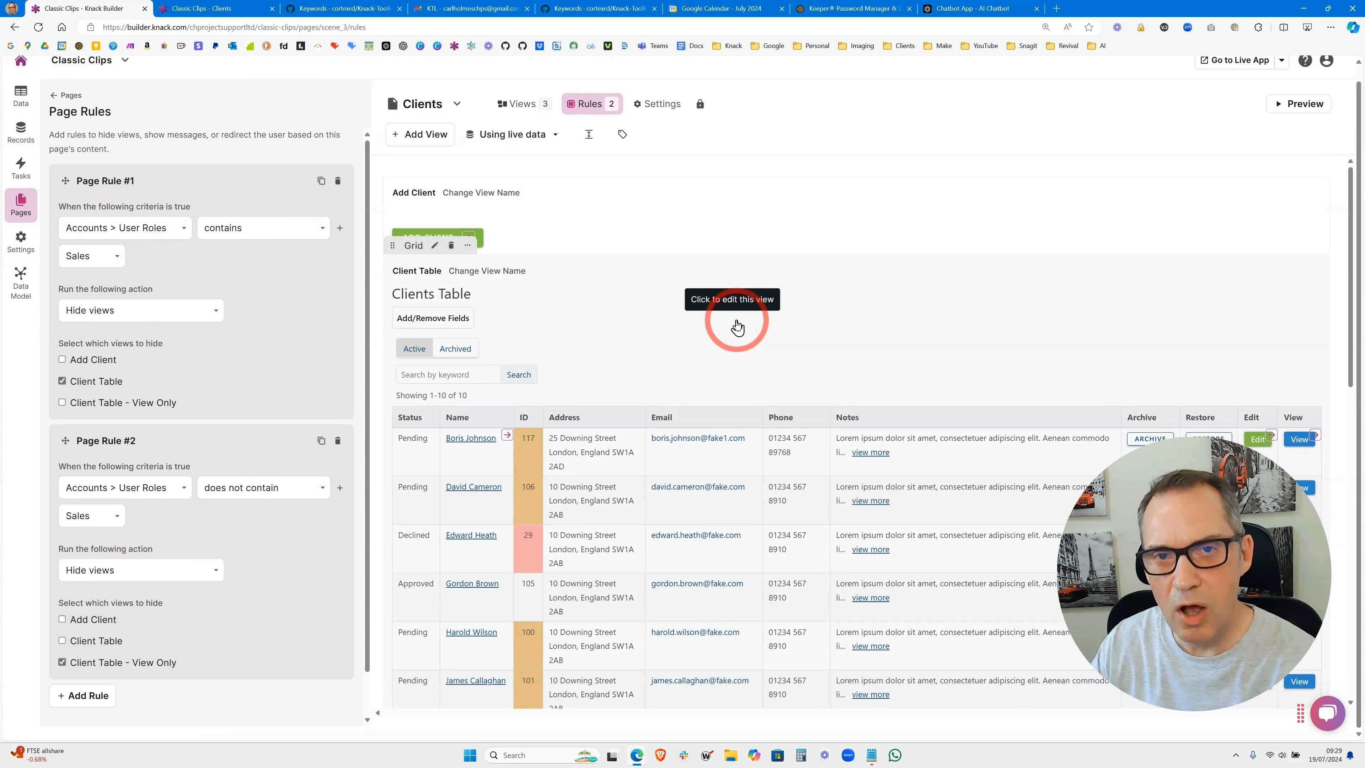
scroll(735, 327, down, 1)
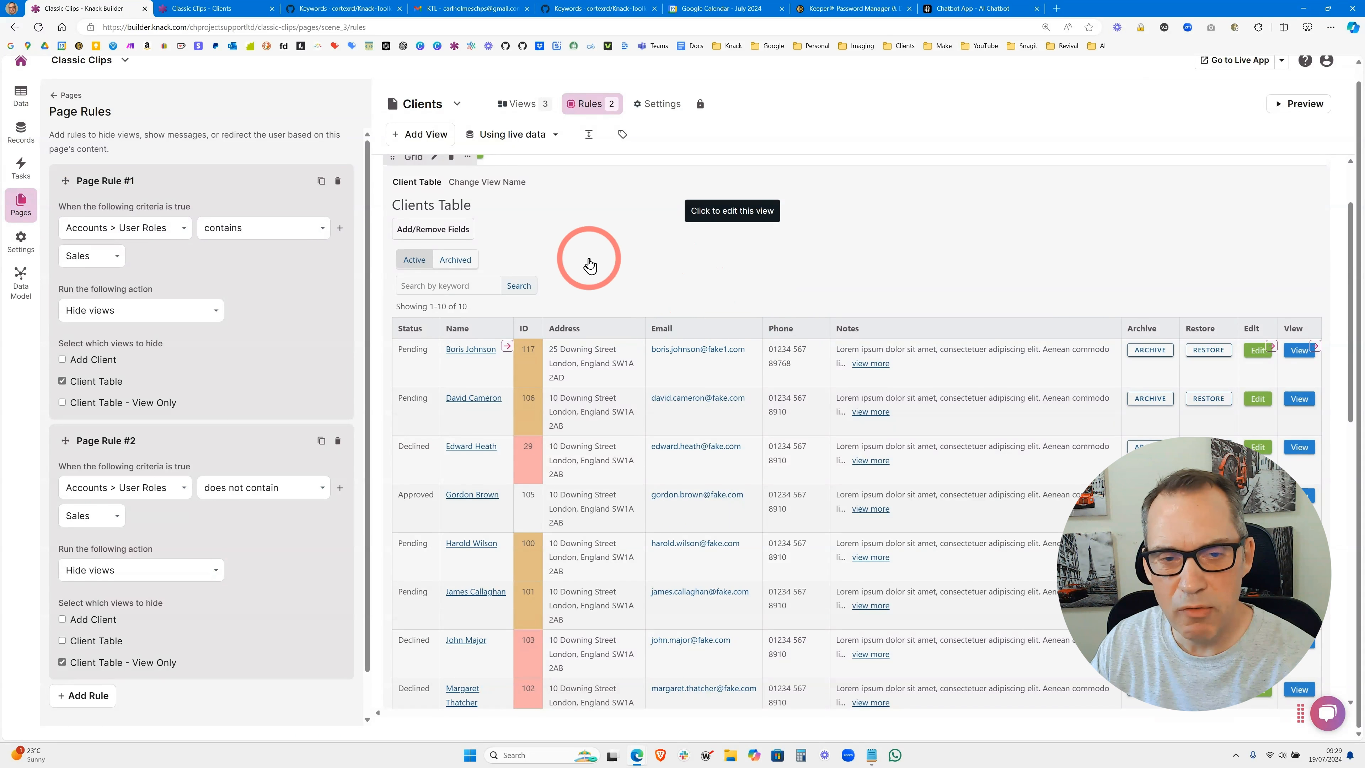
scroll(607, 264, up, 1)
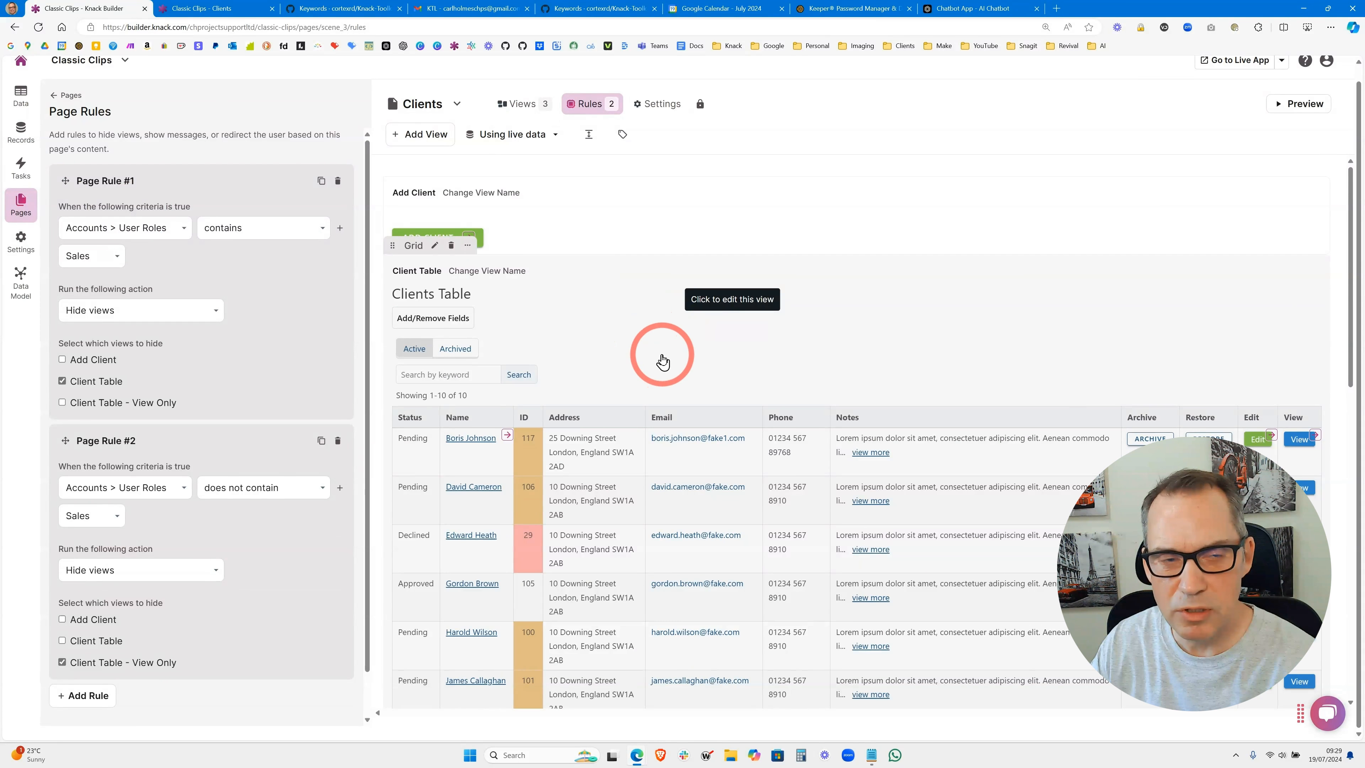
click(203, 9)
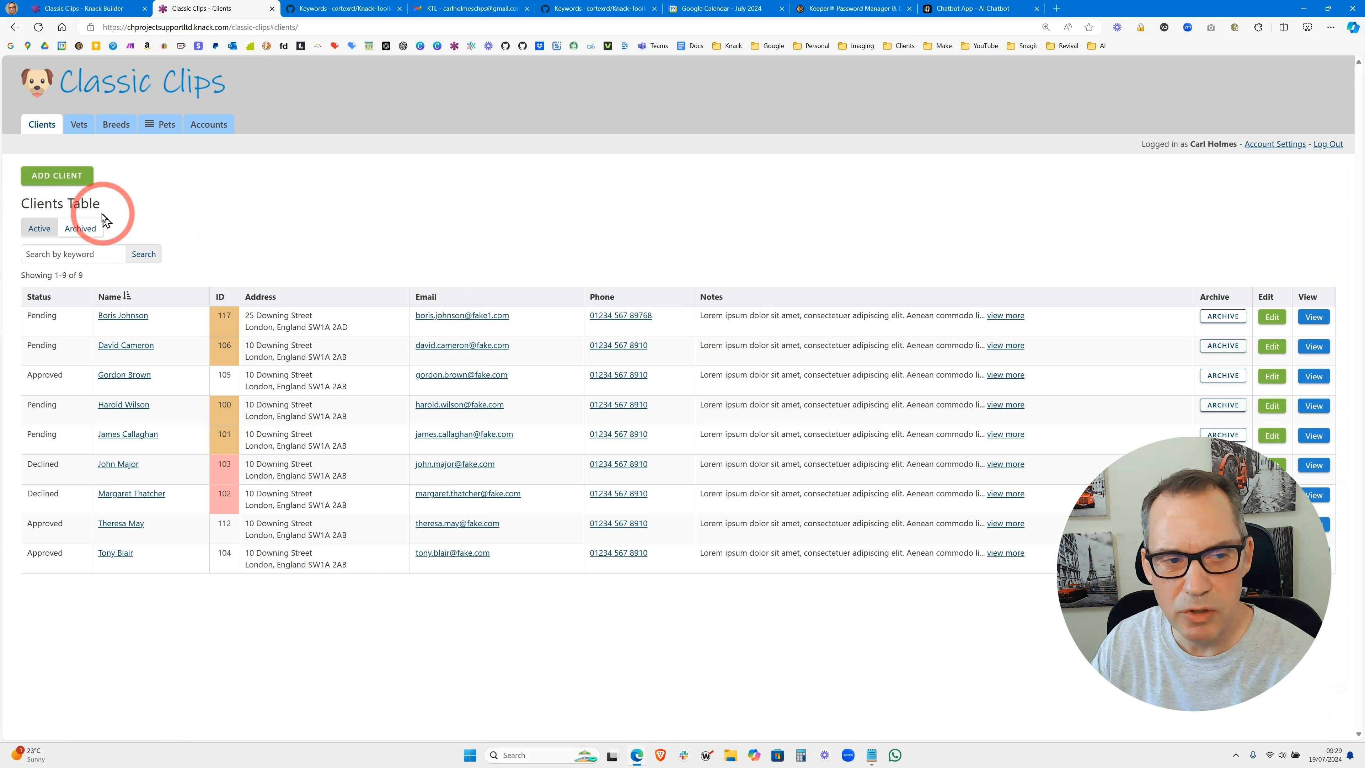
click(60, 9)
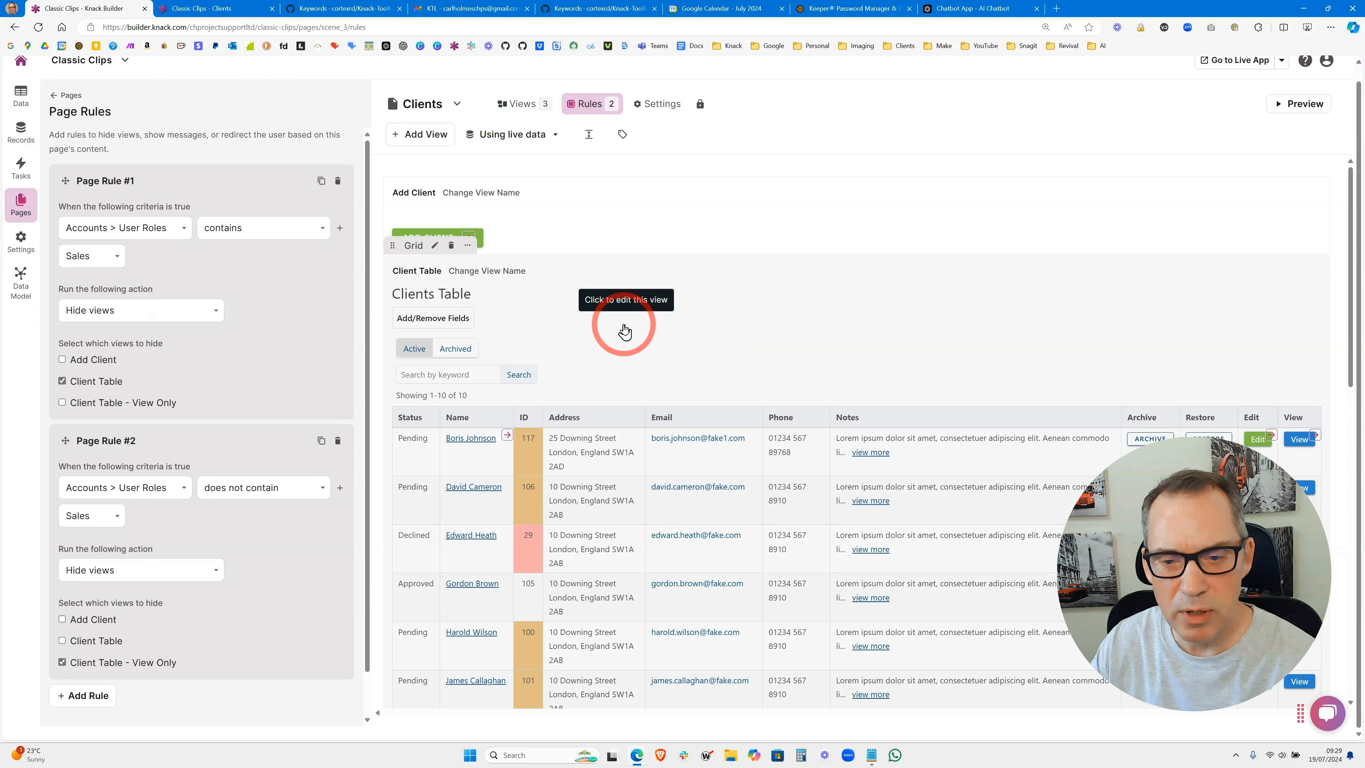
Compare the two client table views with the page rules that hide them by Sales role, and reload the live Clients page.
scroll(699, 336, down, 1)
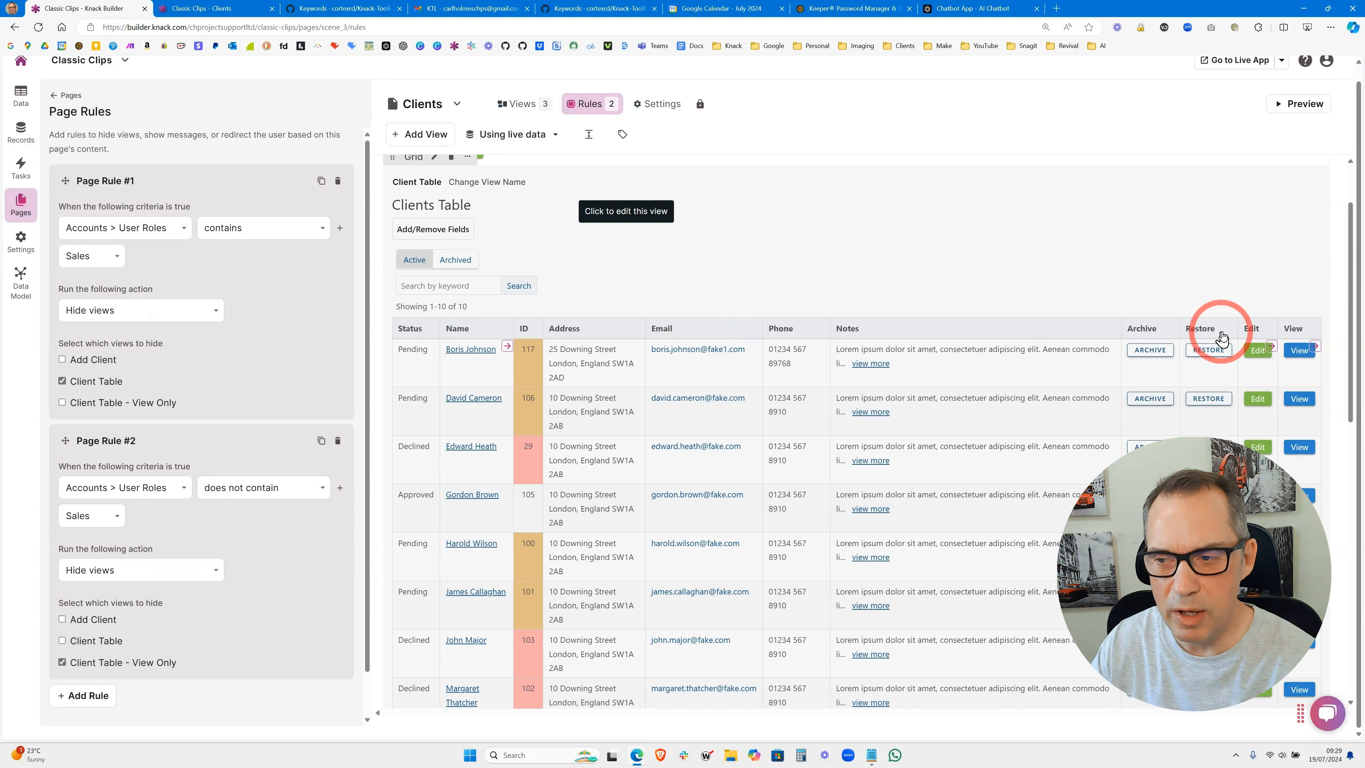
scroll(698, 377, down, 3)
scroll(700, 386, down, 6)
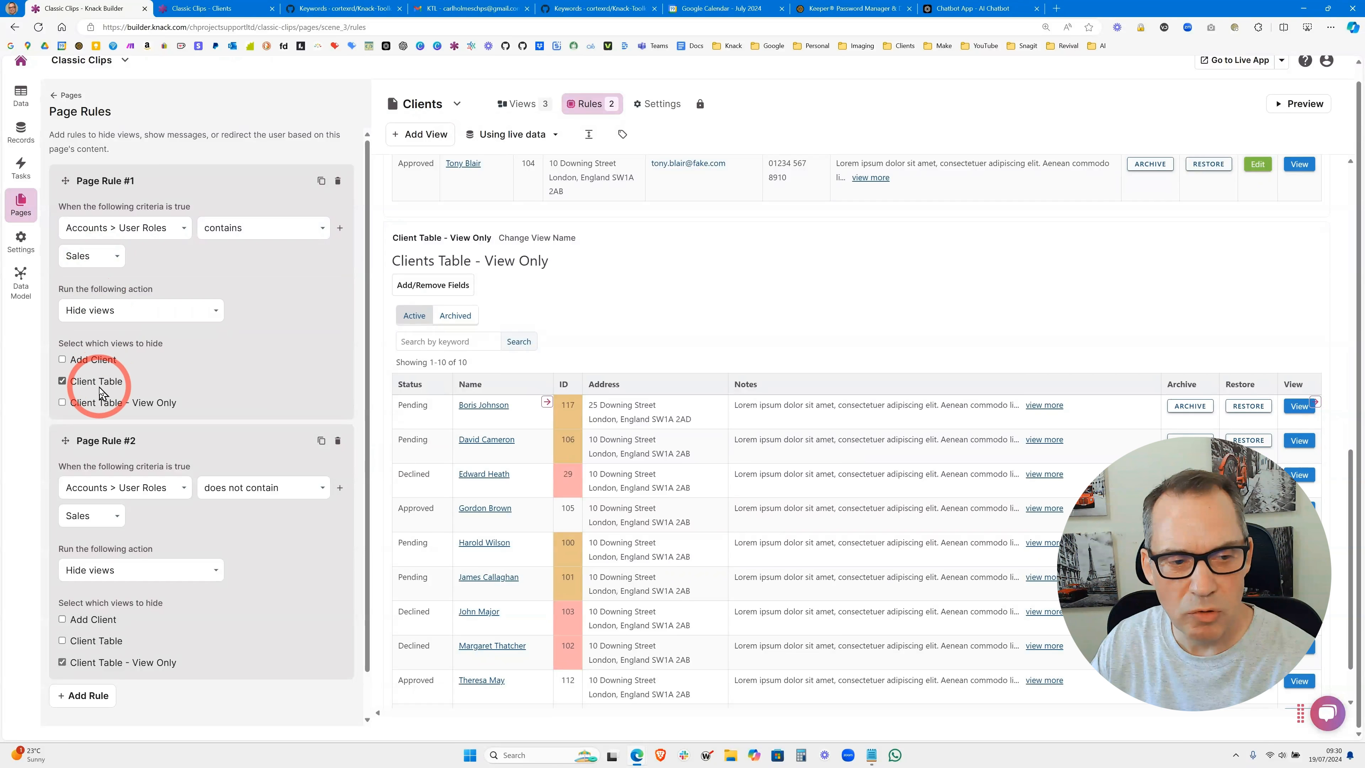
scroll(238, 418, down, 1)
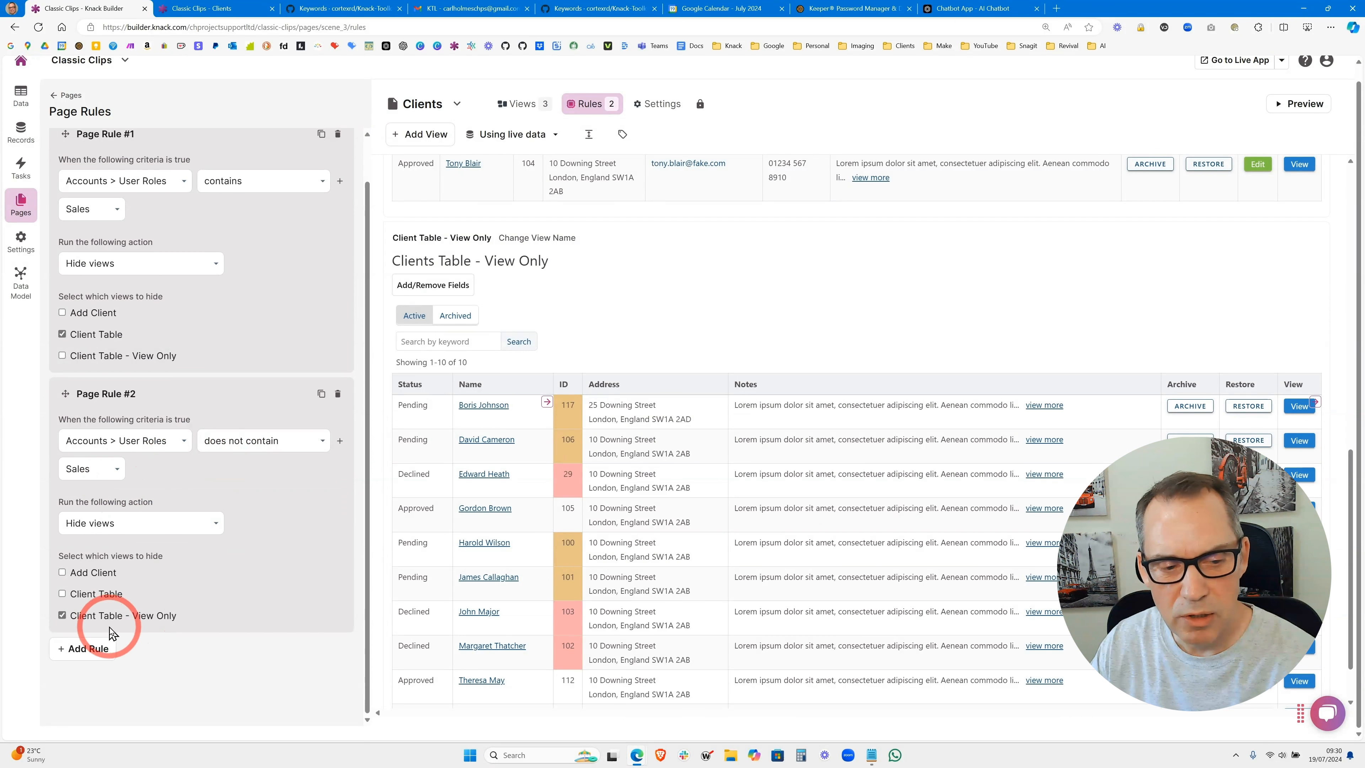
click(204, 8)
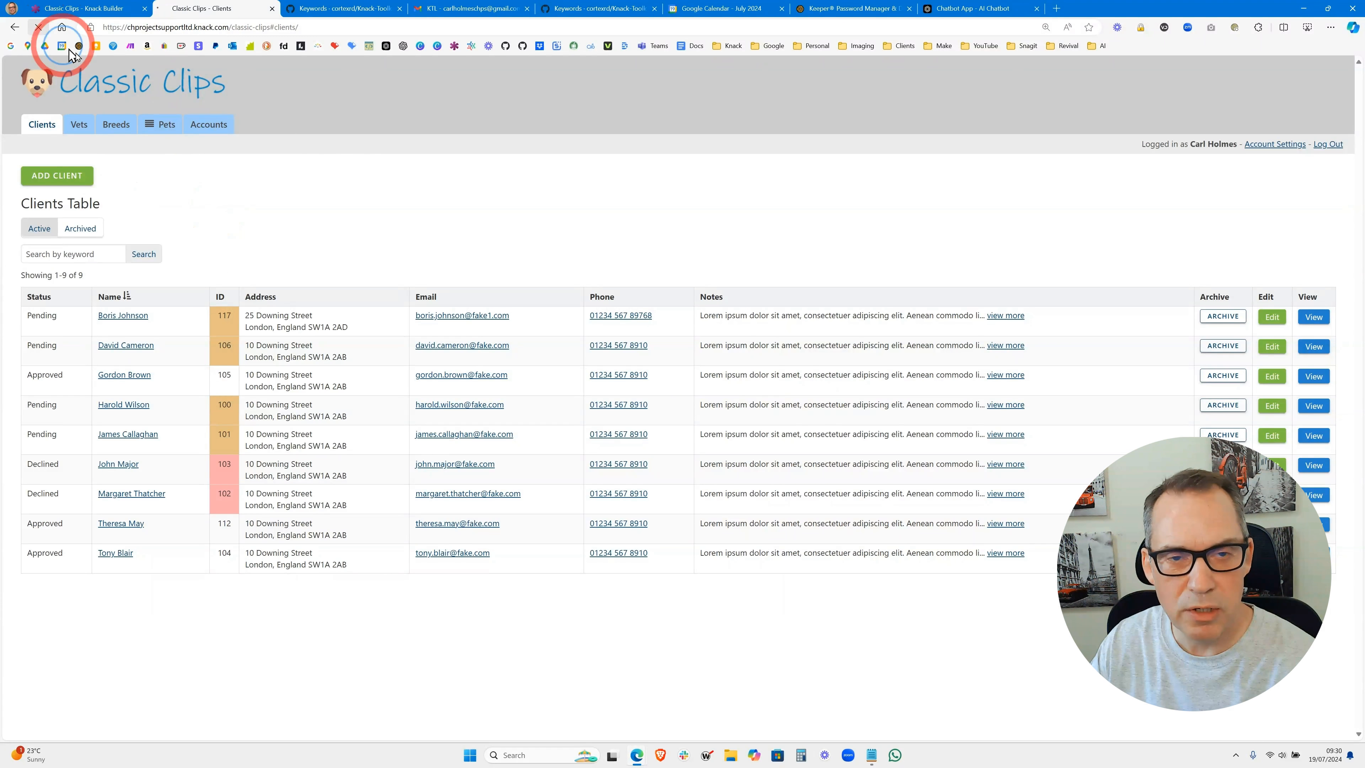
click(41, 30)
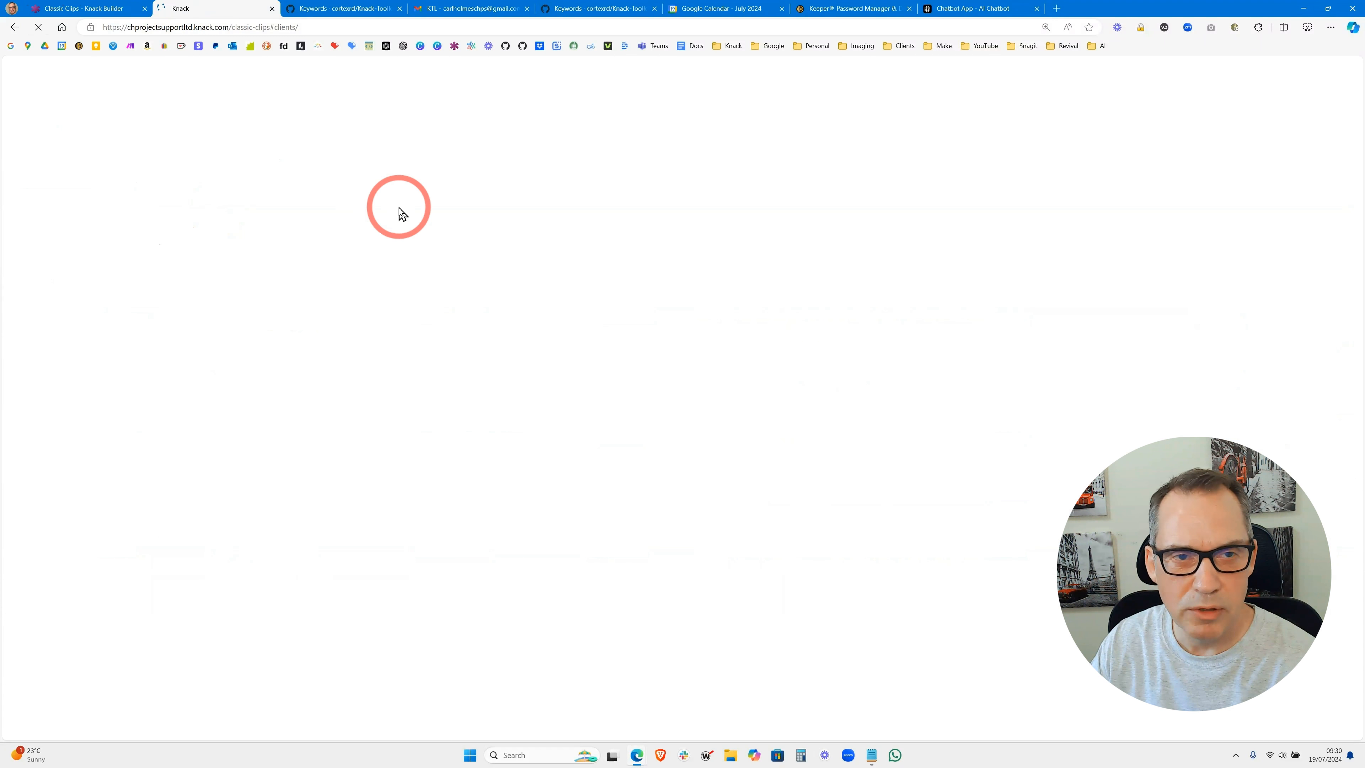
In the Accounts records, set the user role of the account with auto increment 3 to Sales and save it.
click(76, 10)
click(20, 132)
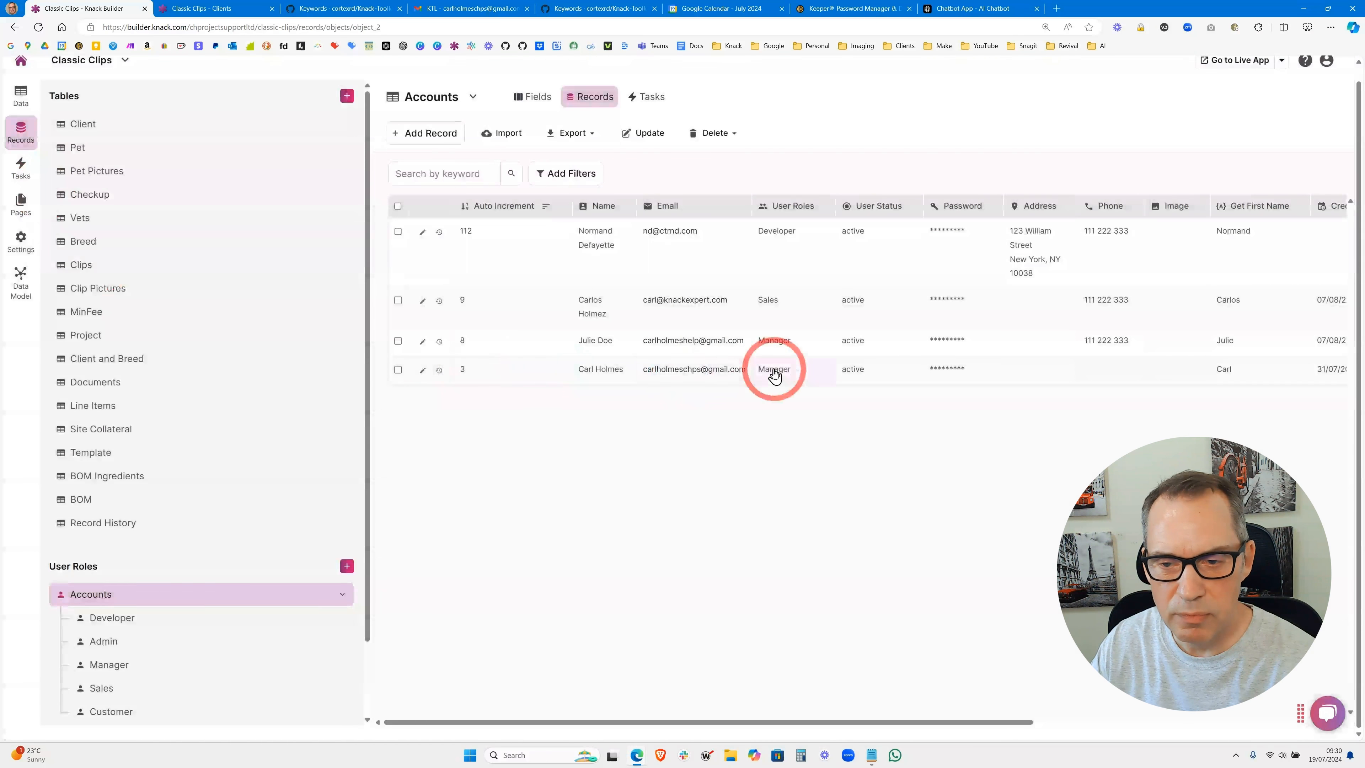
click(777, 371)
click(822, 390)
click(818, 378)
click(807, 390)
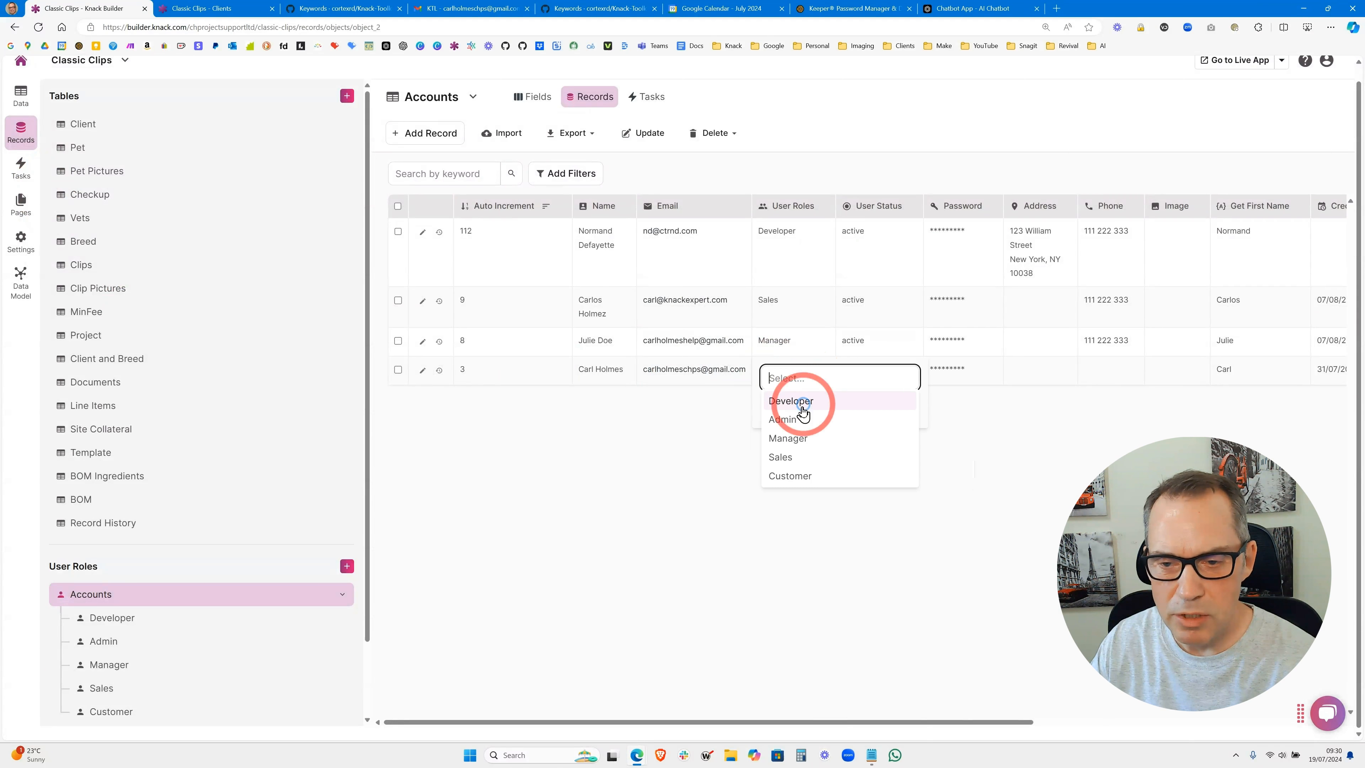
click(790, 457)
click(888, 406)
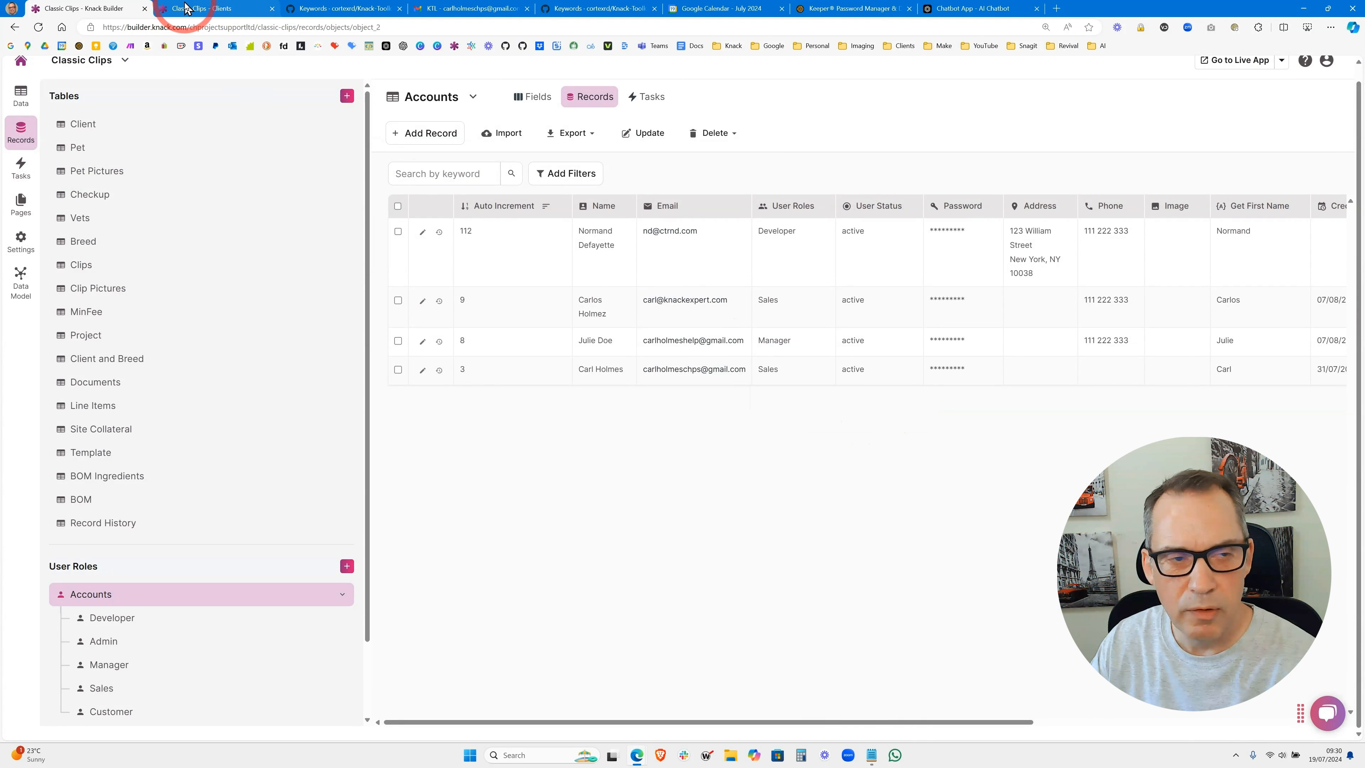
Reload the live Clients page to check the Sales view, and look at the _hc keyword in the GitHub documentation.
click(187, 7)
click(45, 31)
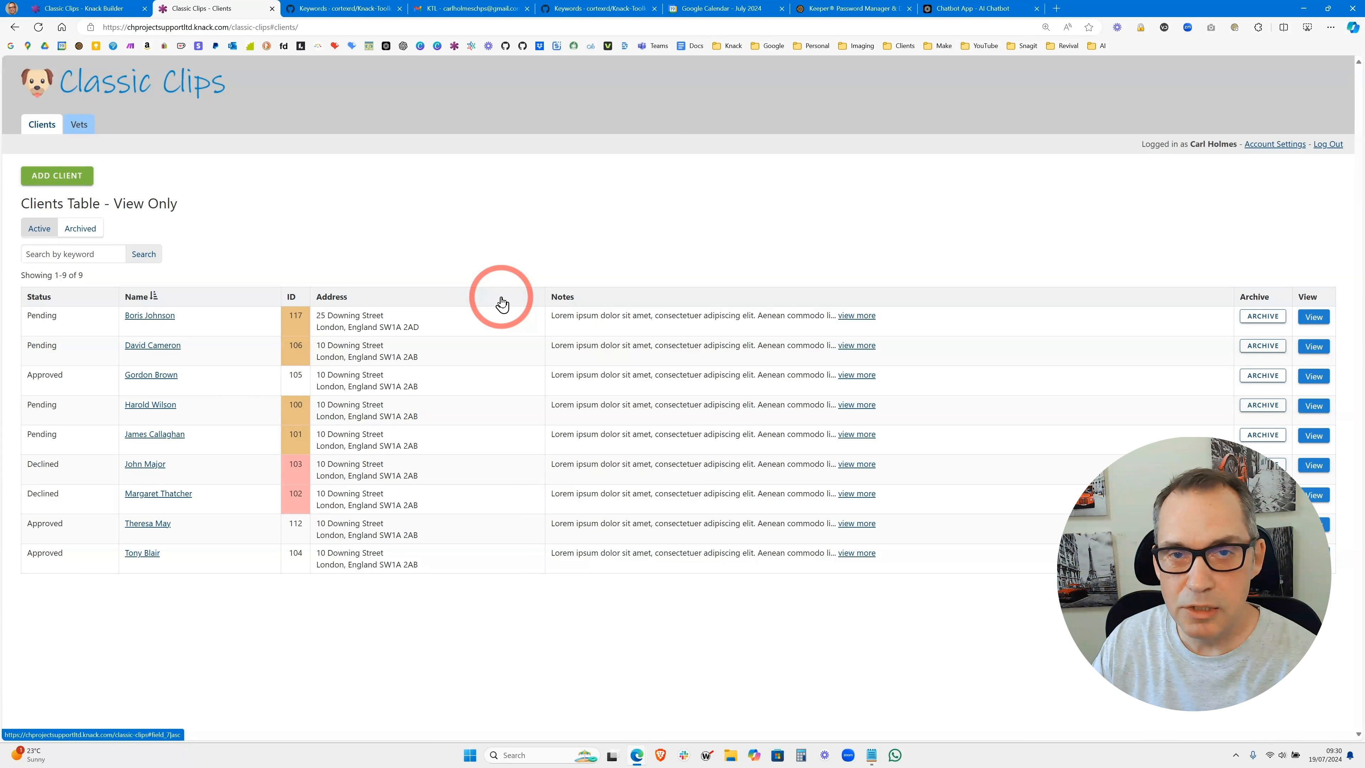
click(344, 8)
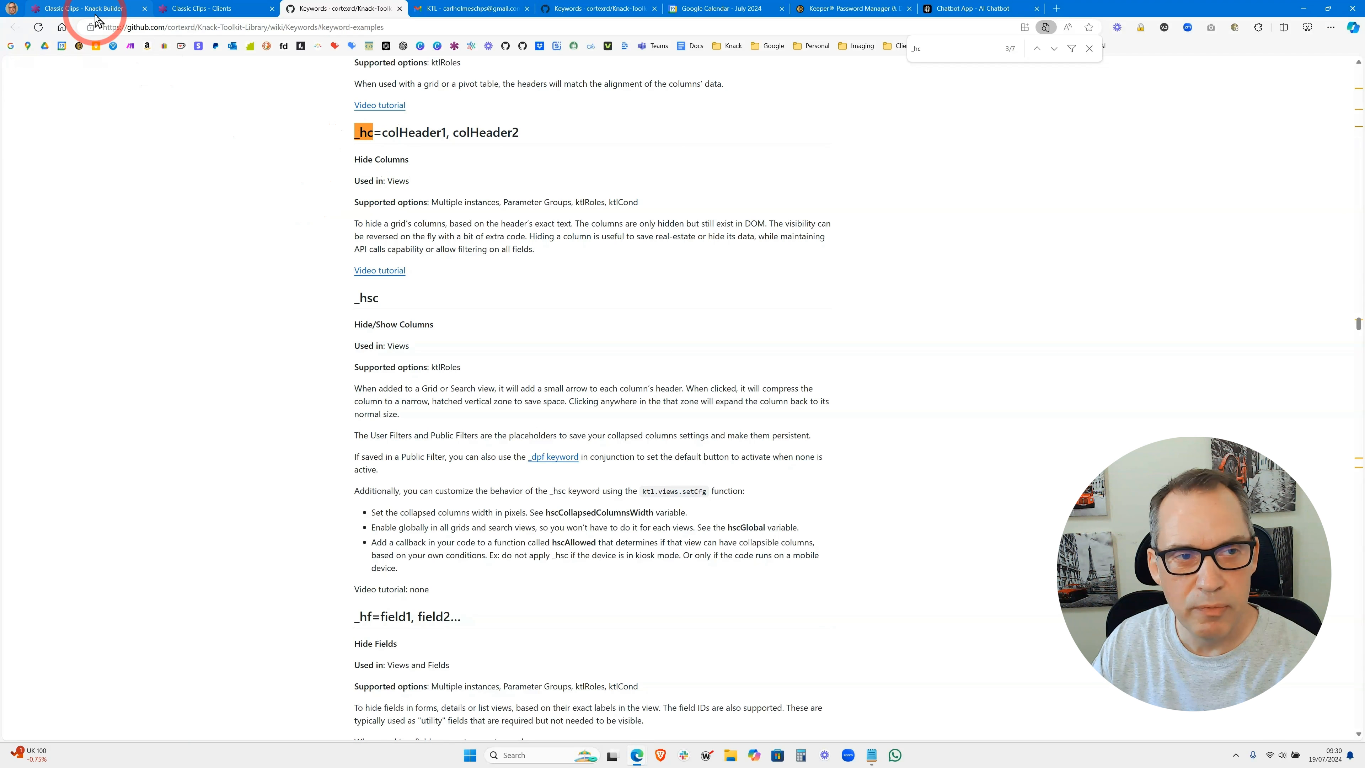
Delete both page rules of the Clients page in the Knack Builder and save the change.
click(84, 9)
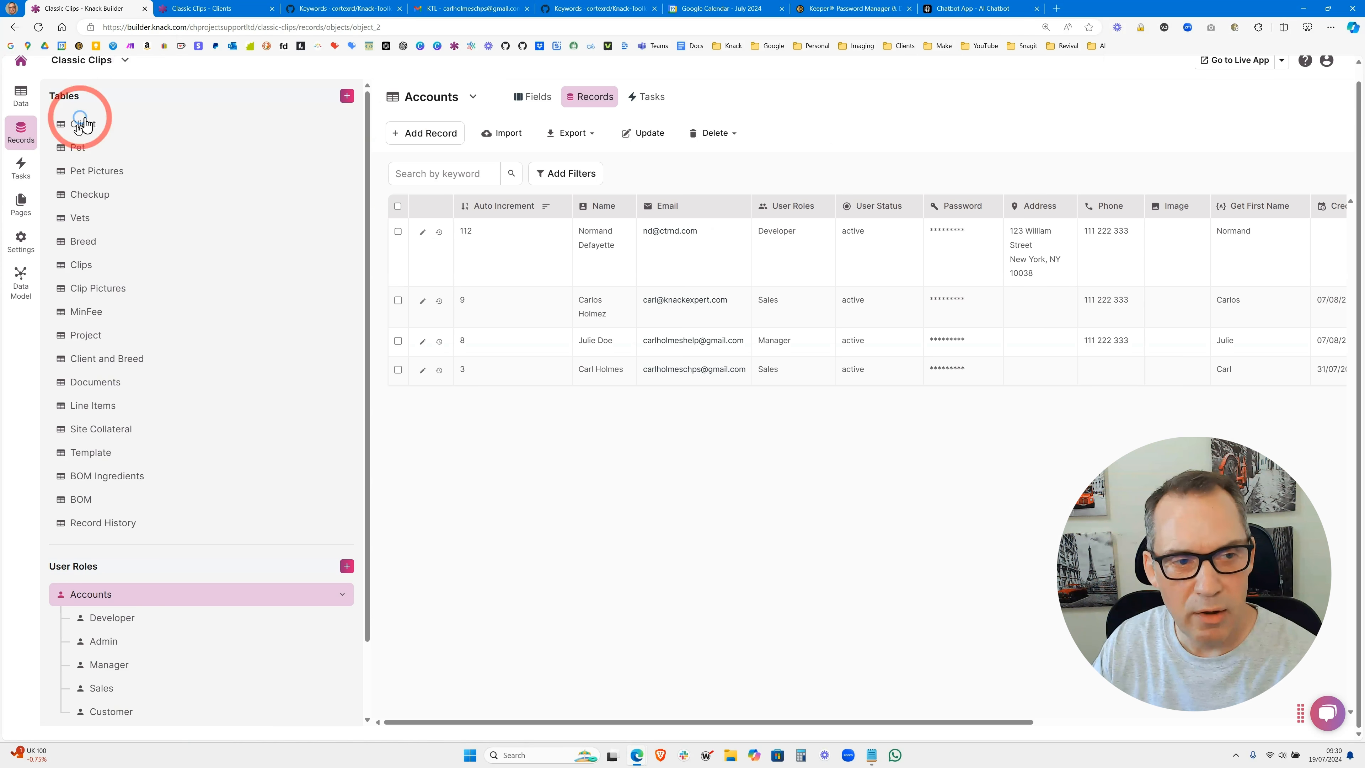
click(21, 204)
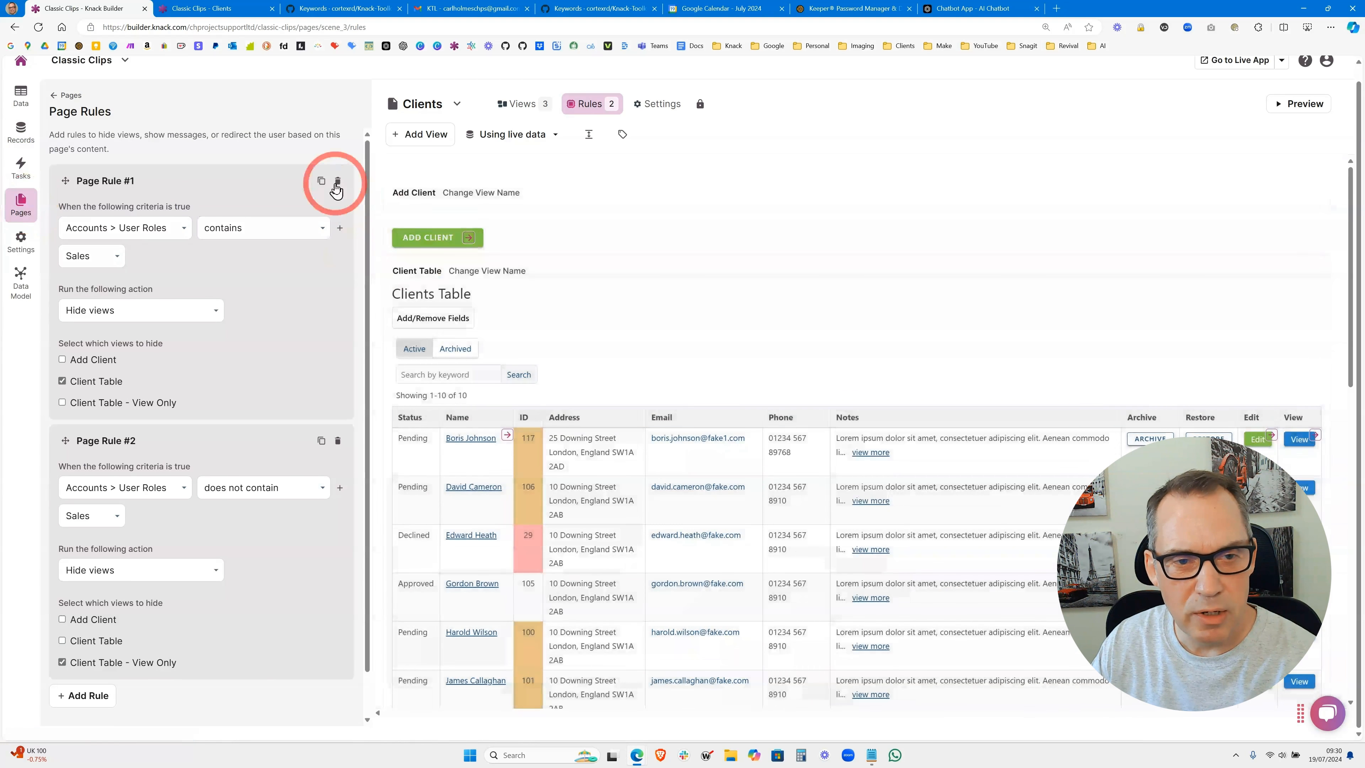
click(337, 183)
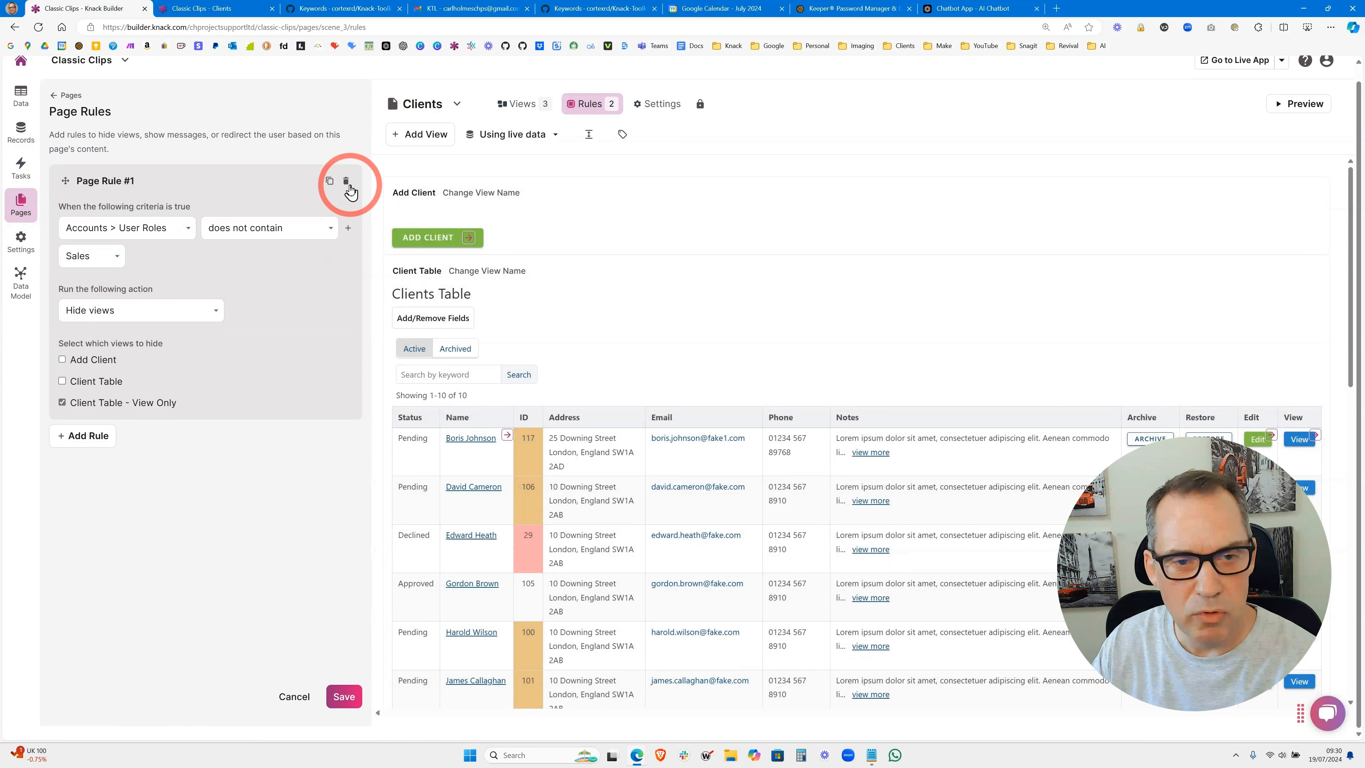
click(338, 182)
click(343, 696)
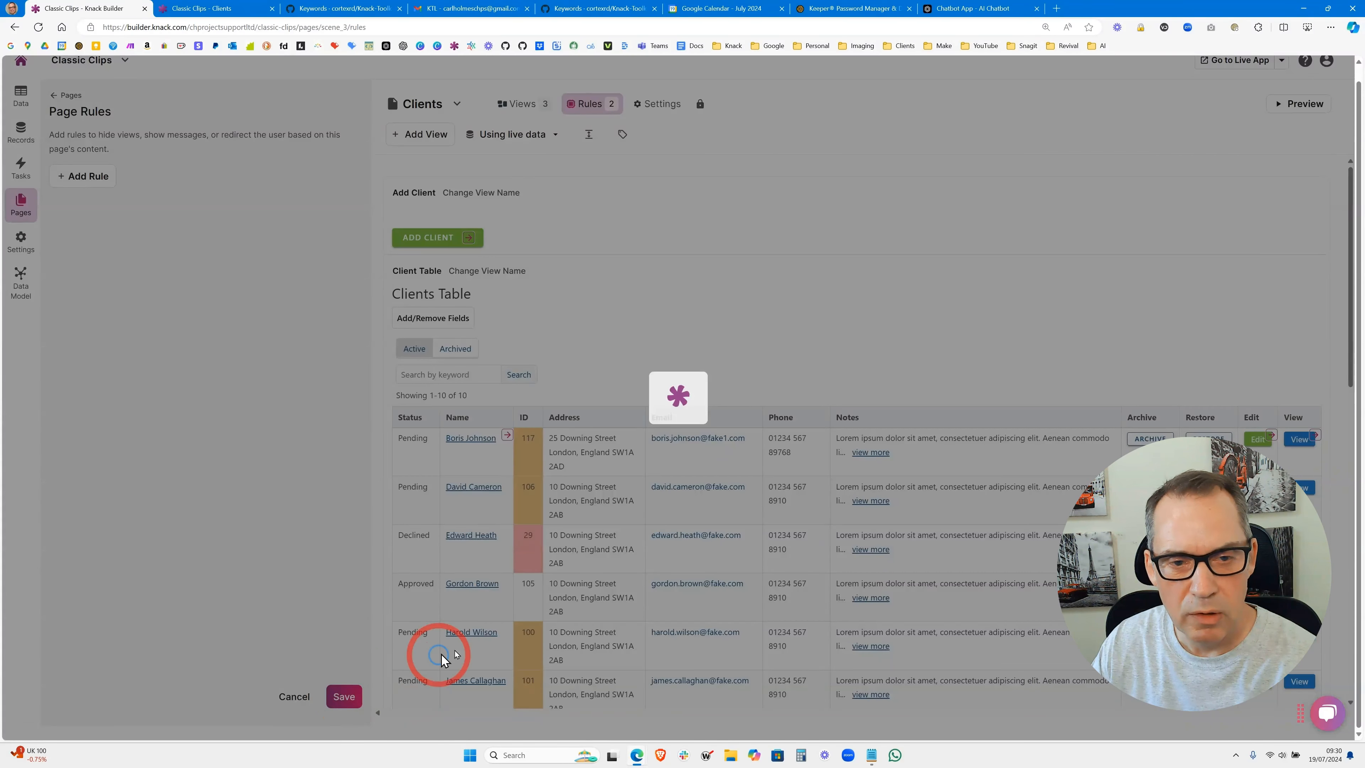
Permanently delete the Client Table - View Only grid view from the Clients page.
scroll(541, 403, down, 5)
scroll(541, 403, down, 5)
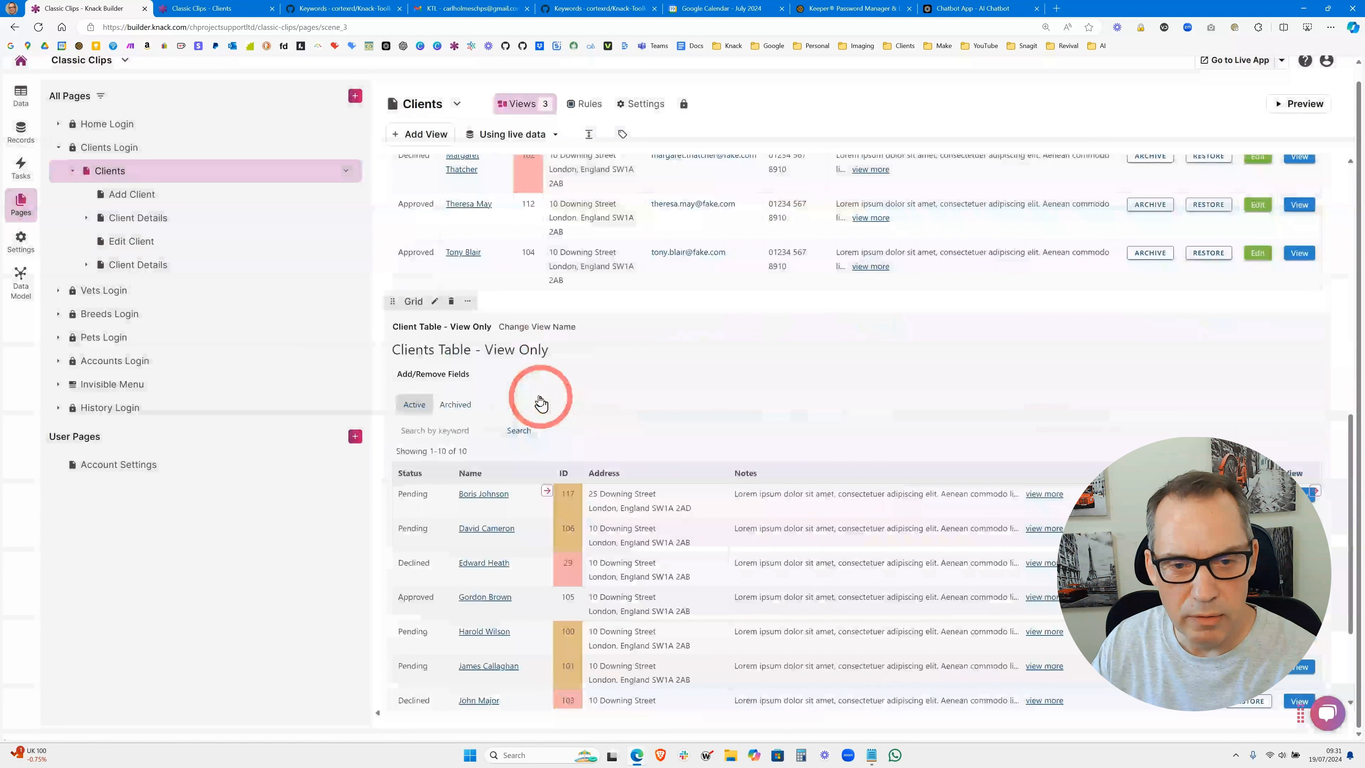
click(451, 302)
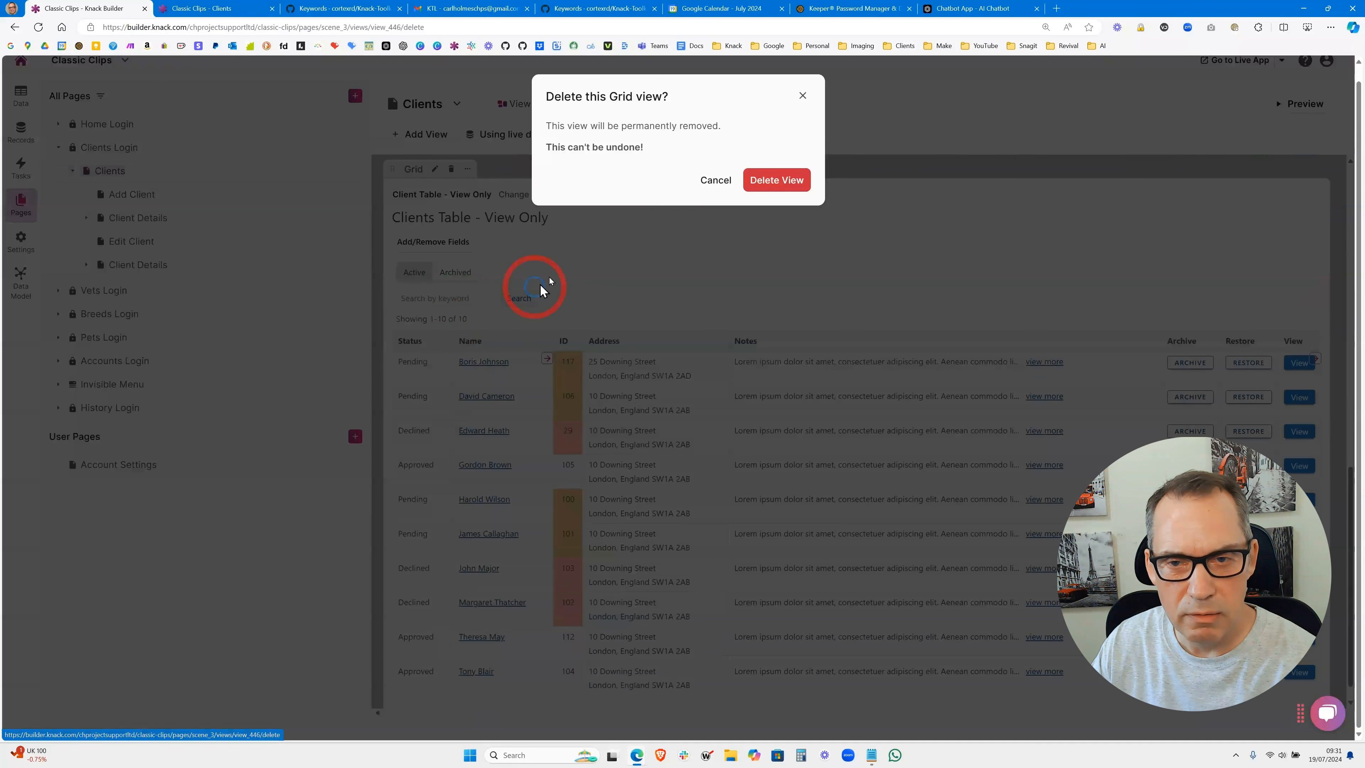
click(758, 182)
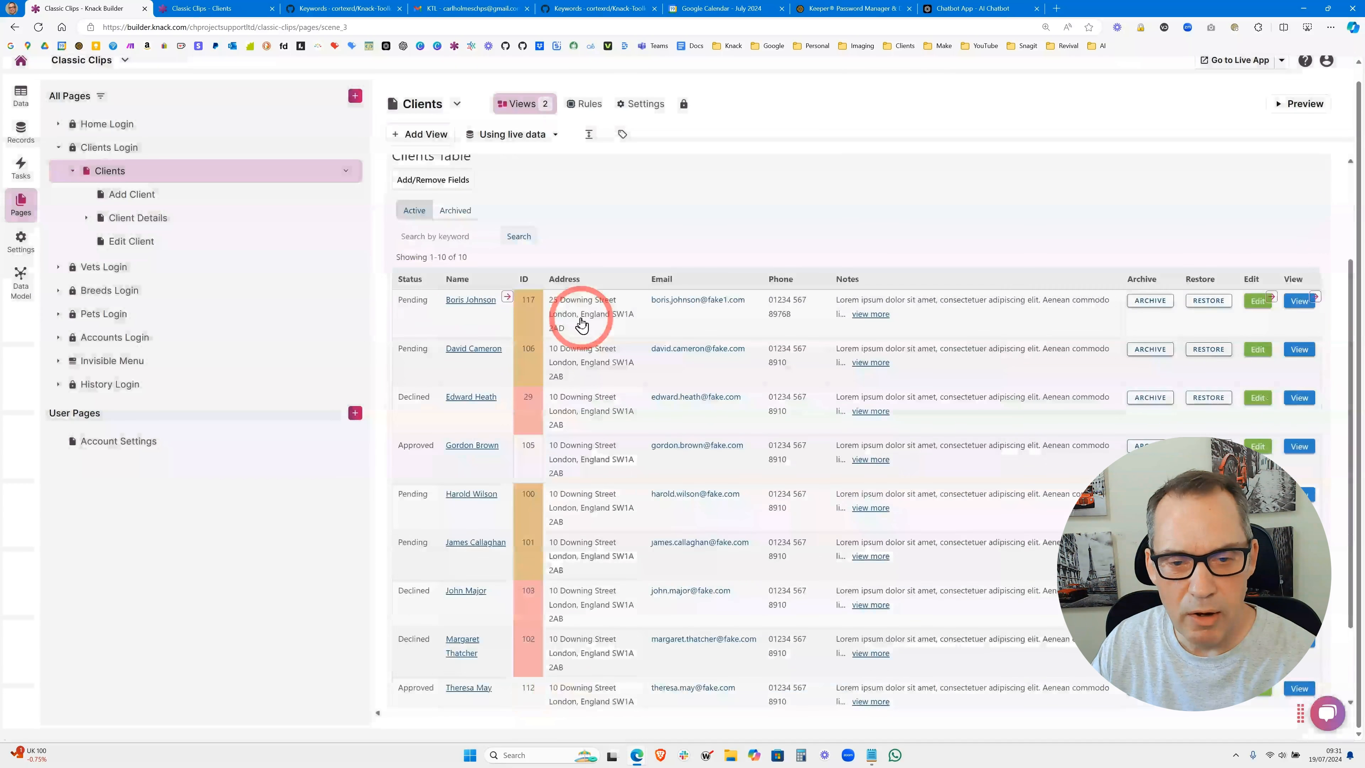
Set the Clients Table grid's description to "_hc= [Email, Phone, Edit], [ktlRoles, Sales]", save, and reload the live Clients page.
click(677, 326)
click(129, 207)
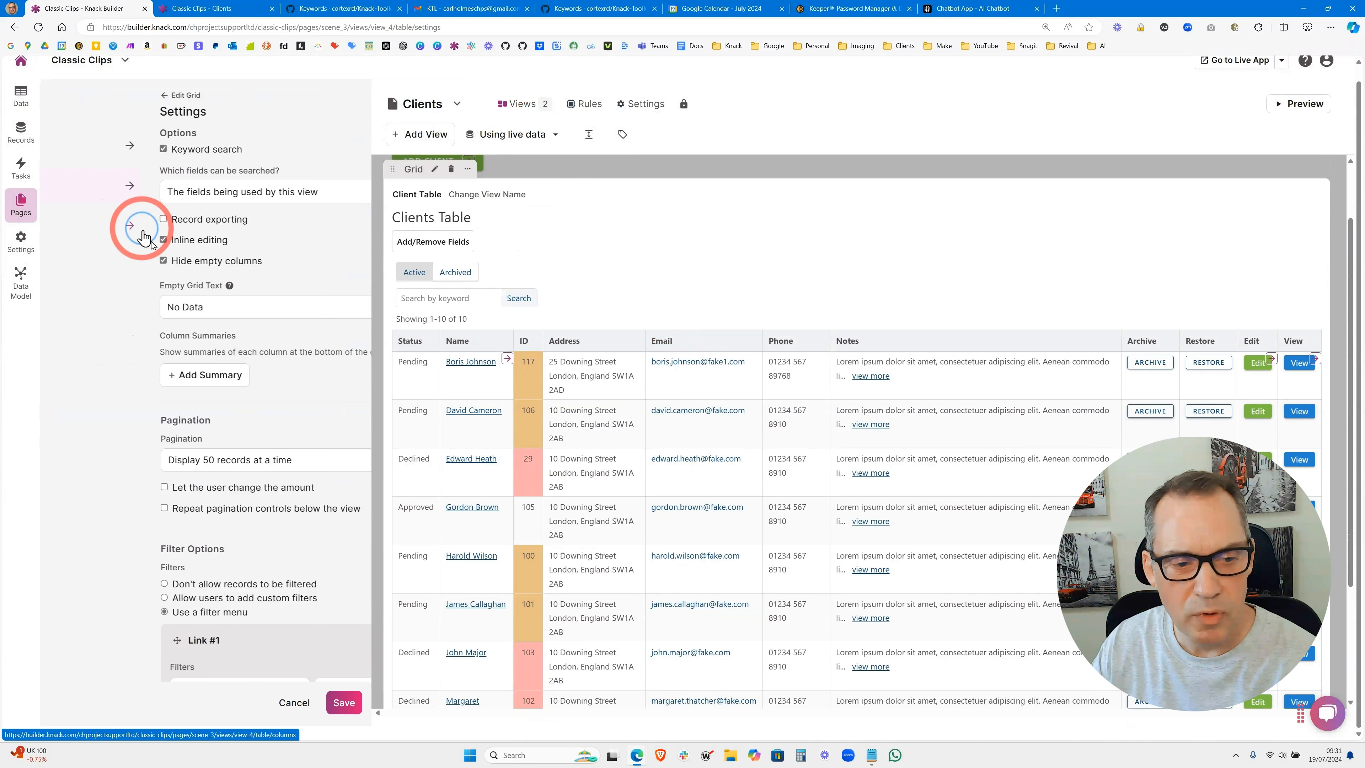
scroll(183, 538, down, 10)
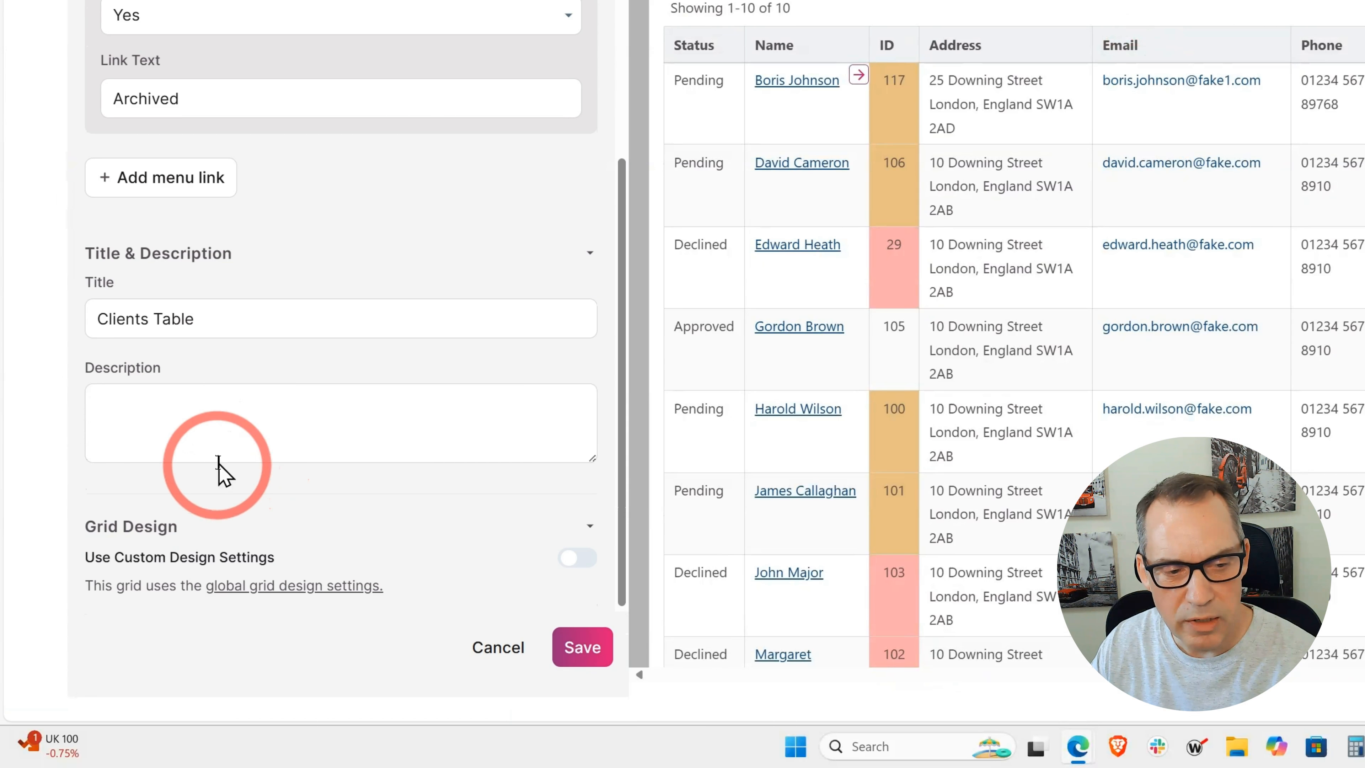
click(214, 447)
text(_hc= [Email, Phone, Edit], [ktlRoles, Sales])
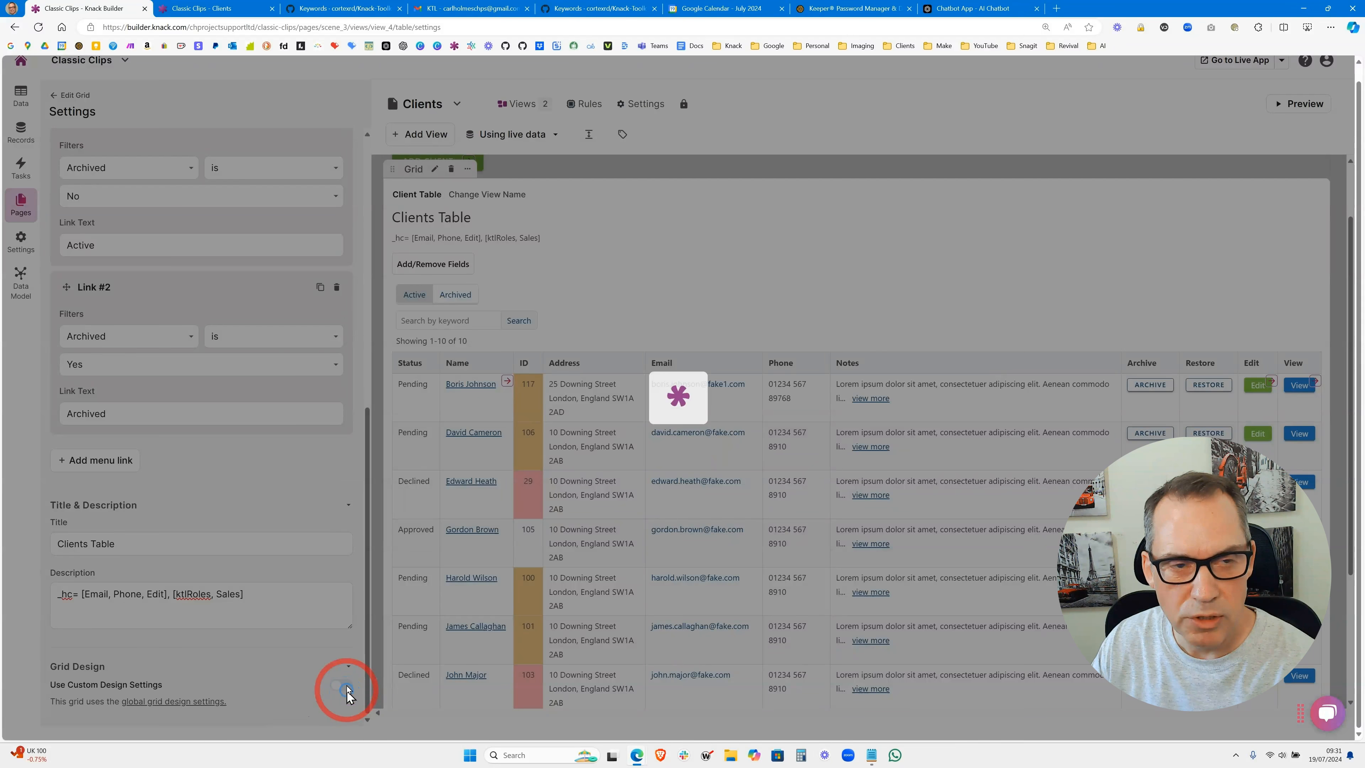
click(579, 653)
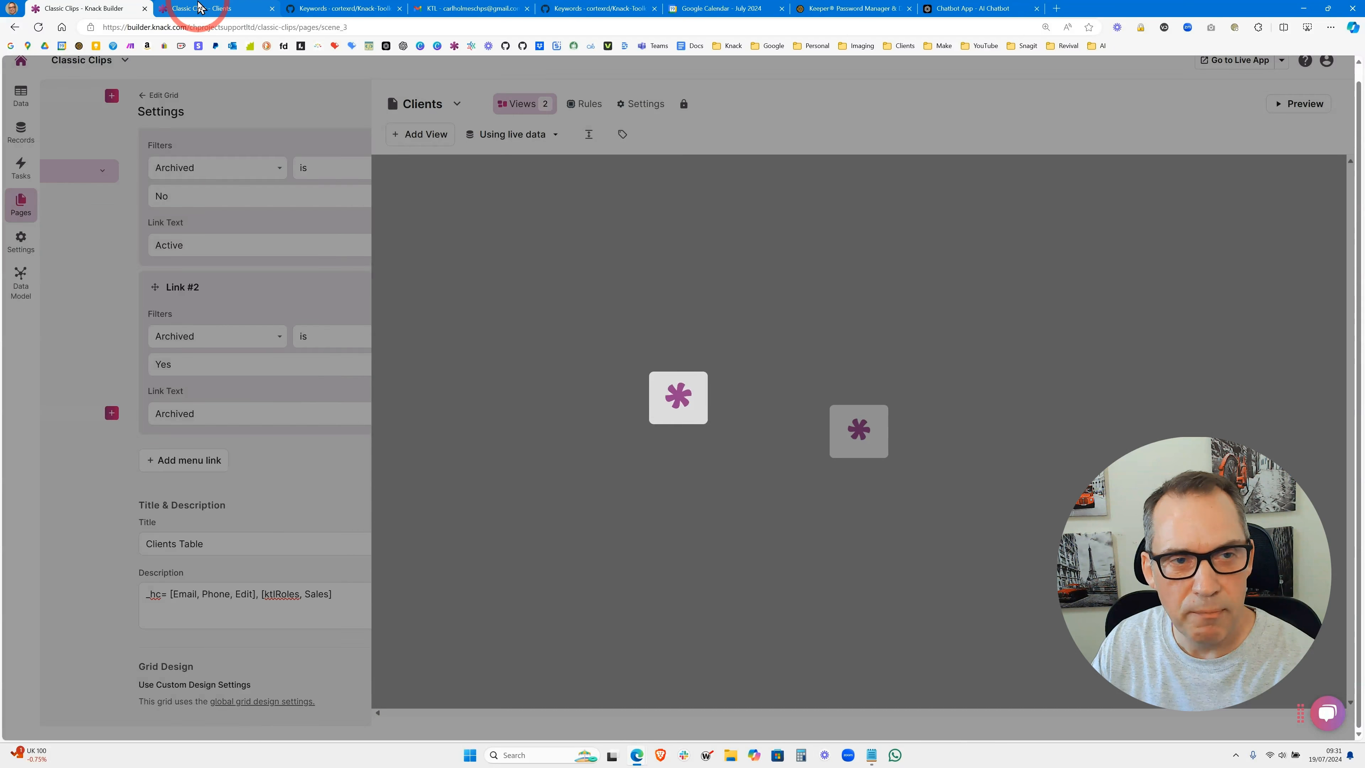
click(194, 9)
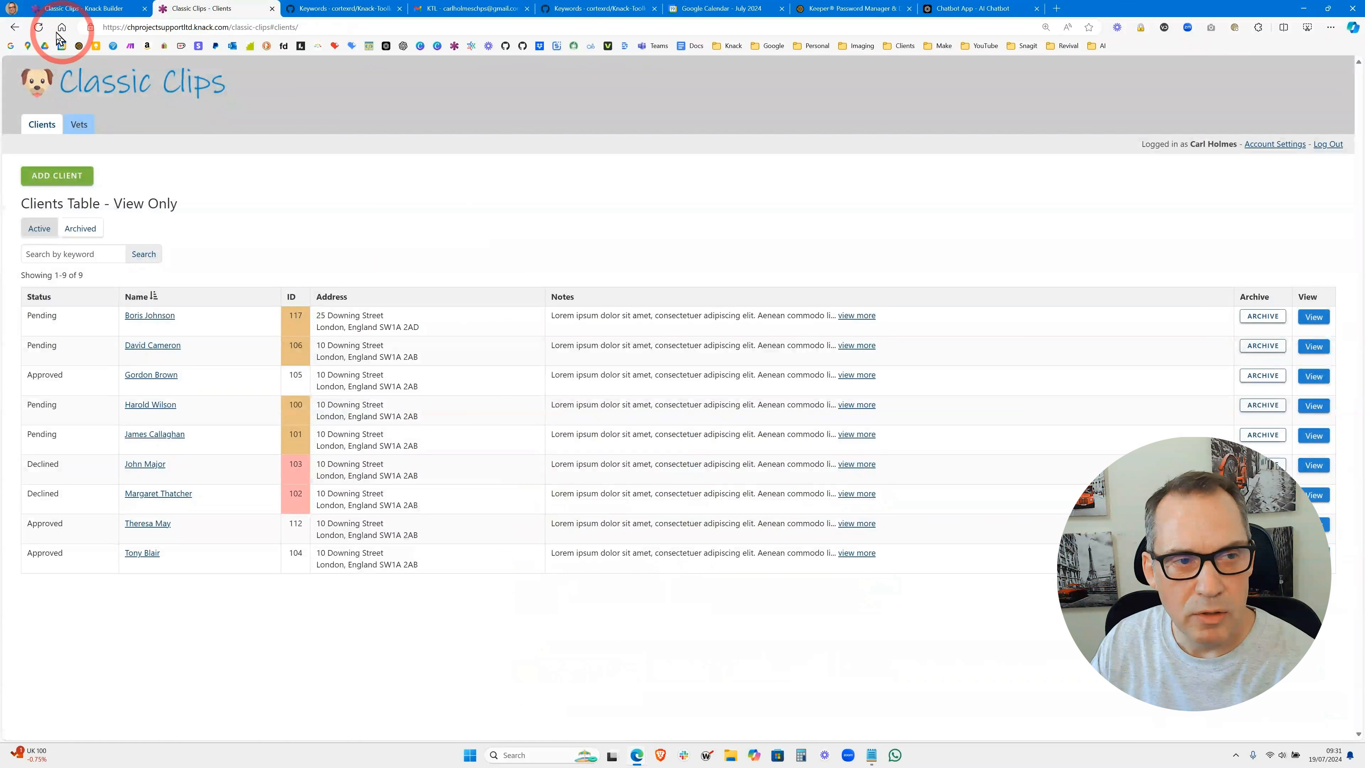
click(36, 27)
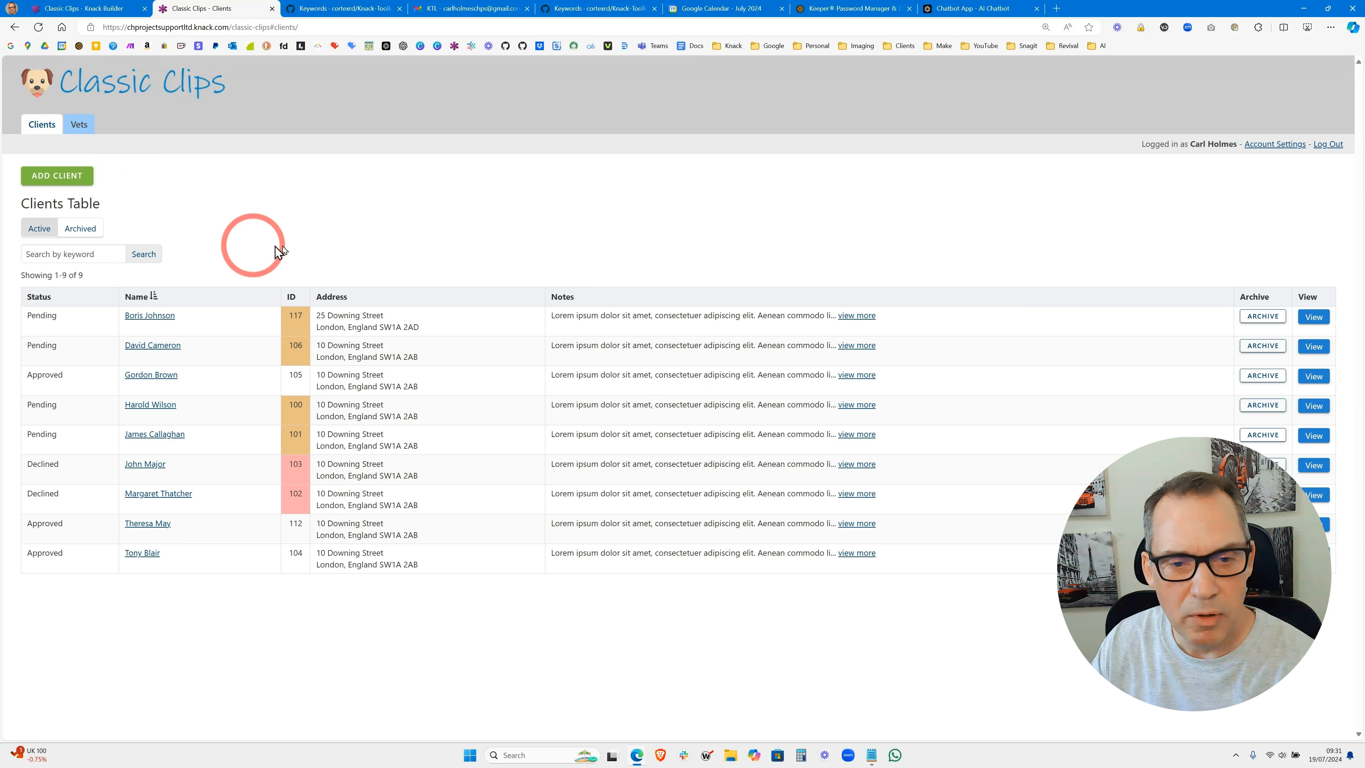
Set the user role of the account with auto increment 3 to Manager, save, and reload the live Clients page.
click(94, 9)
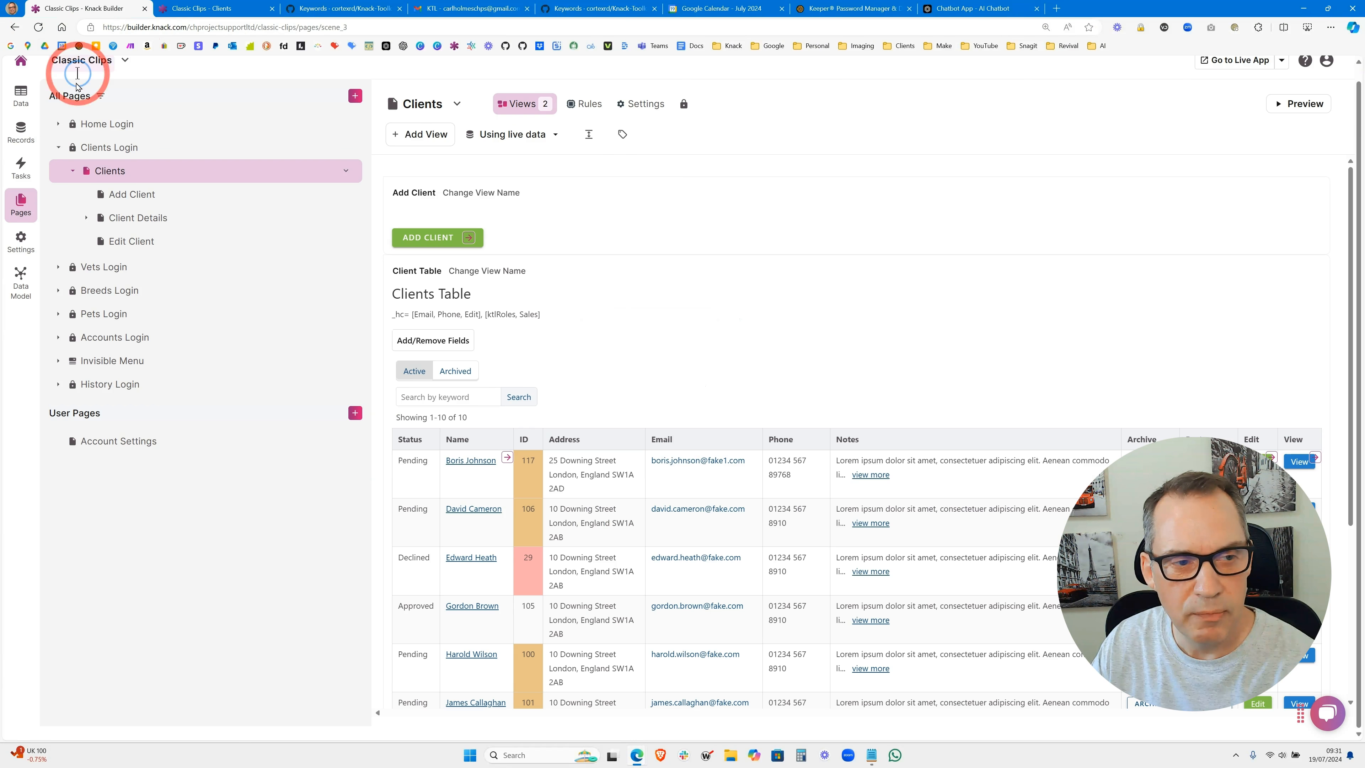
click(21, 132)
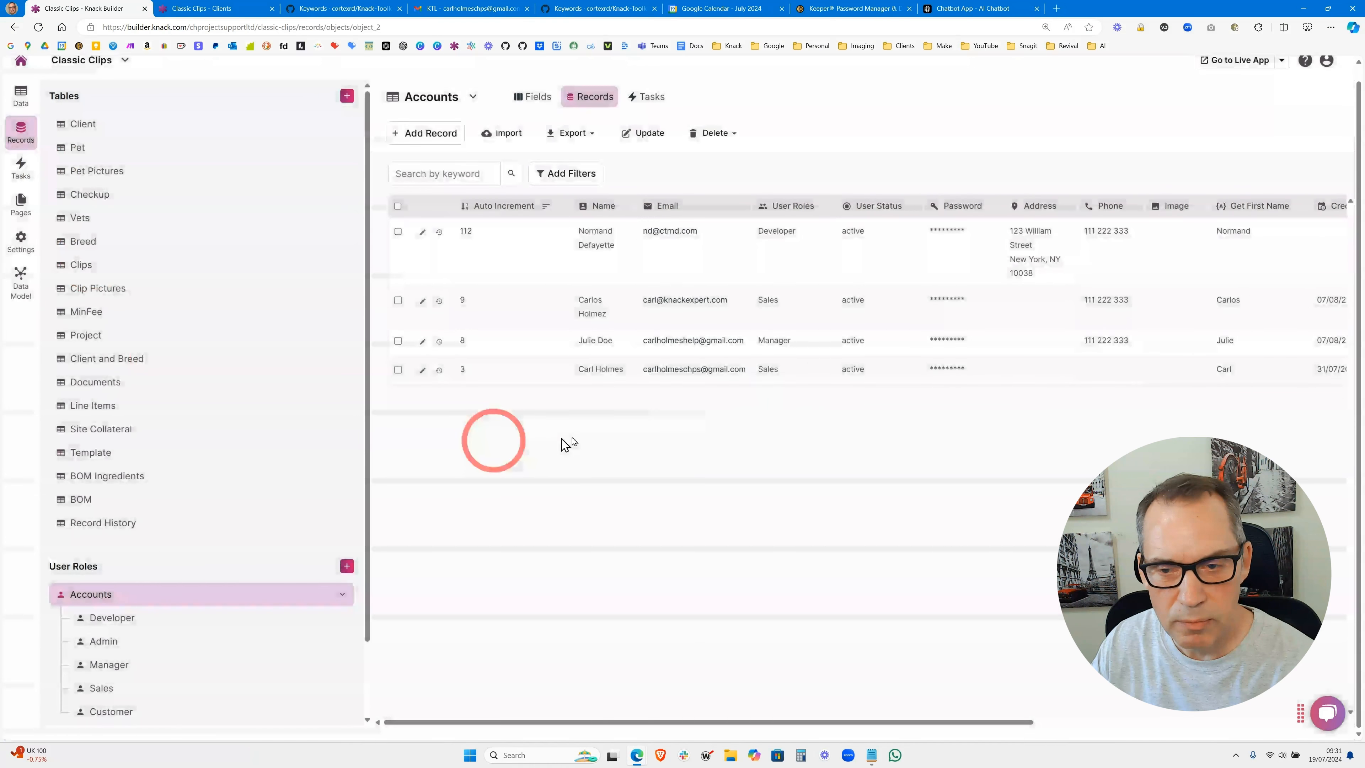
click(801, 381)
click(786, 451)
click(803, 379)
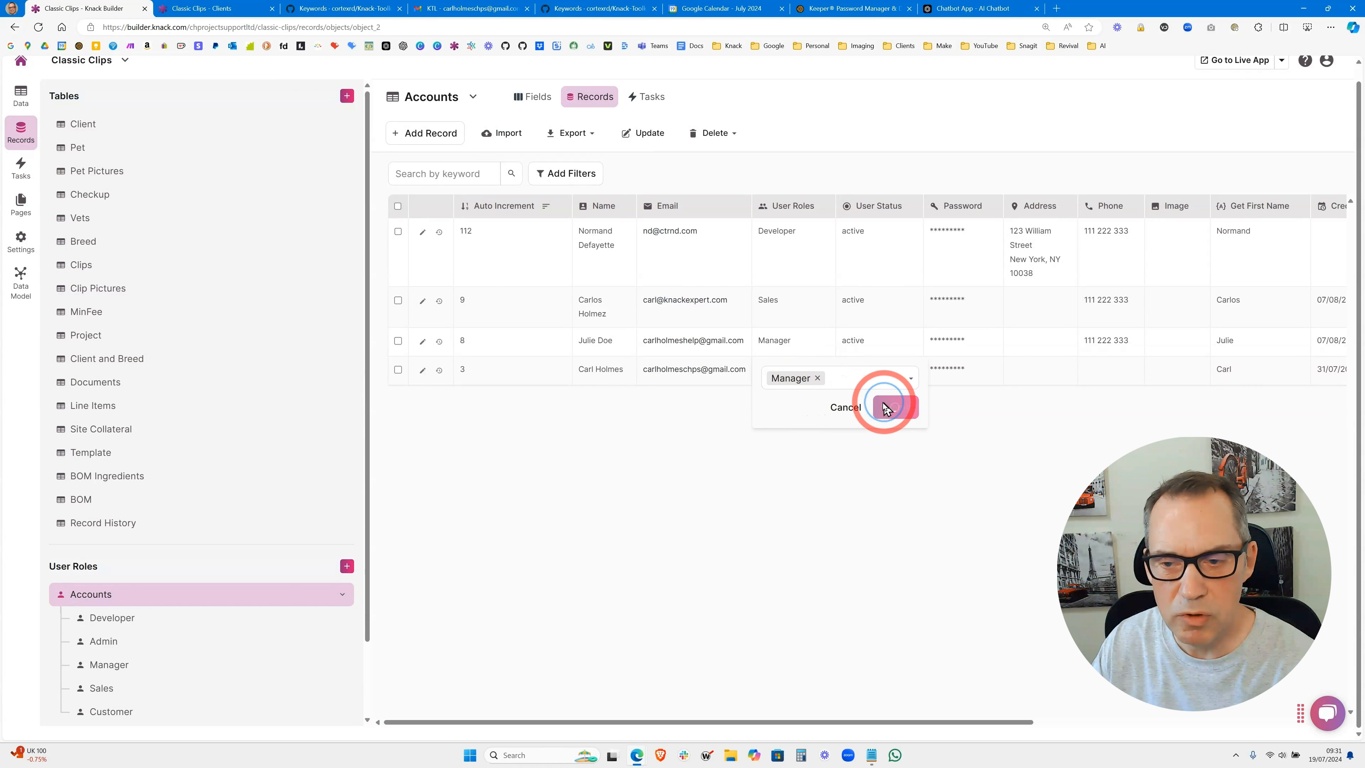
click(207, 8)
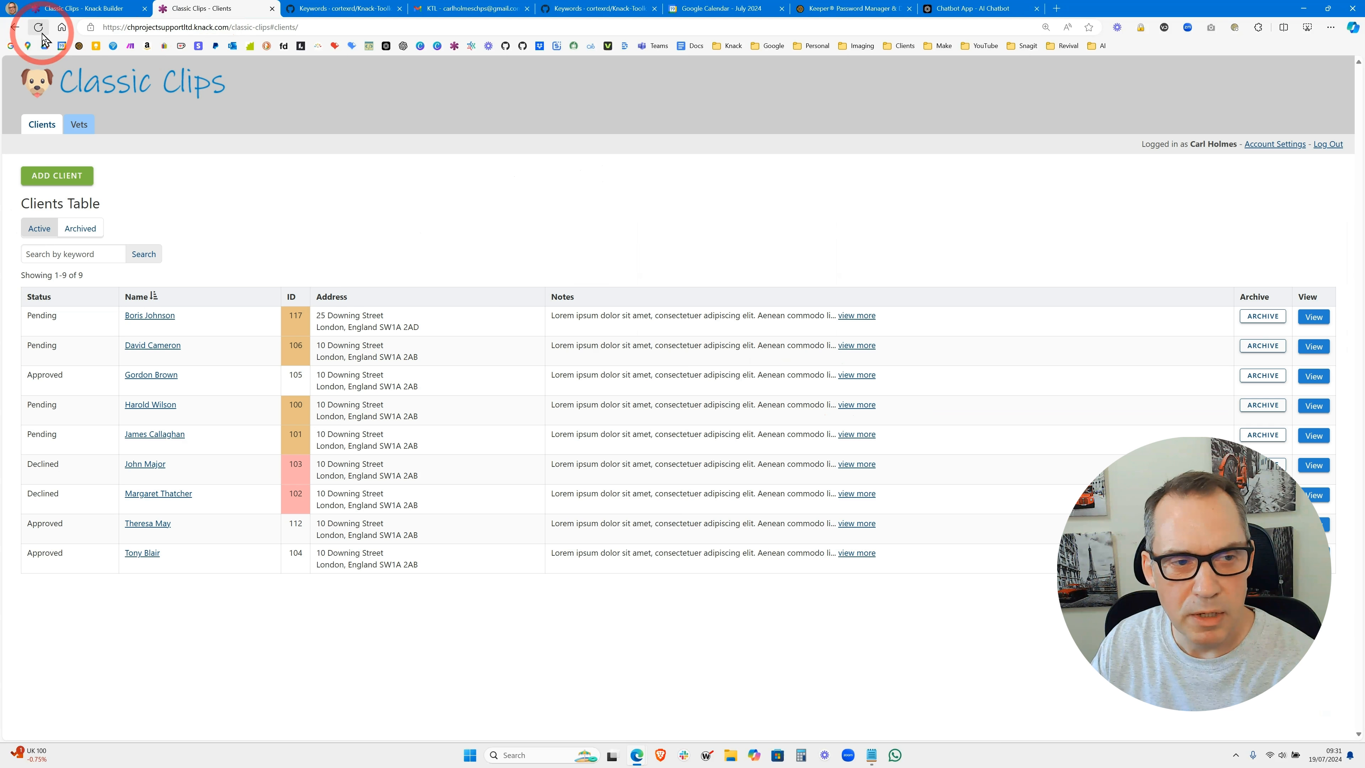
click(38, 27)
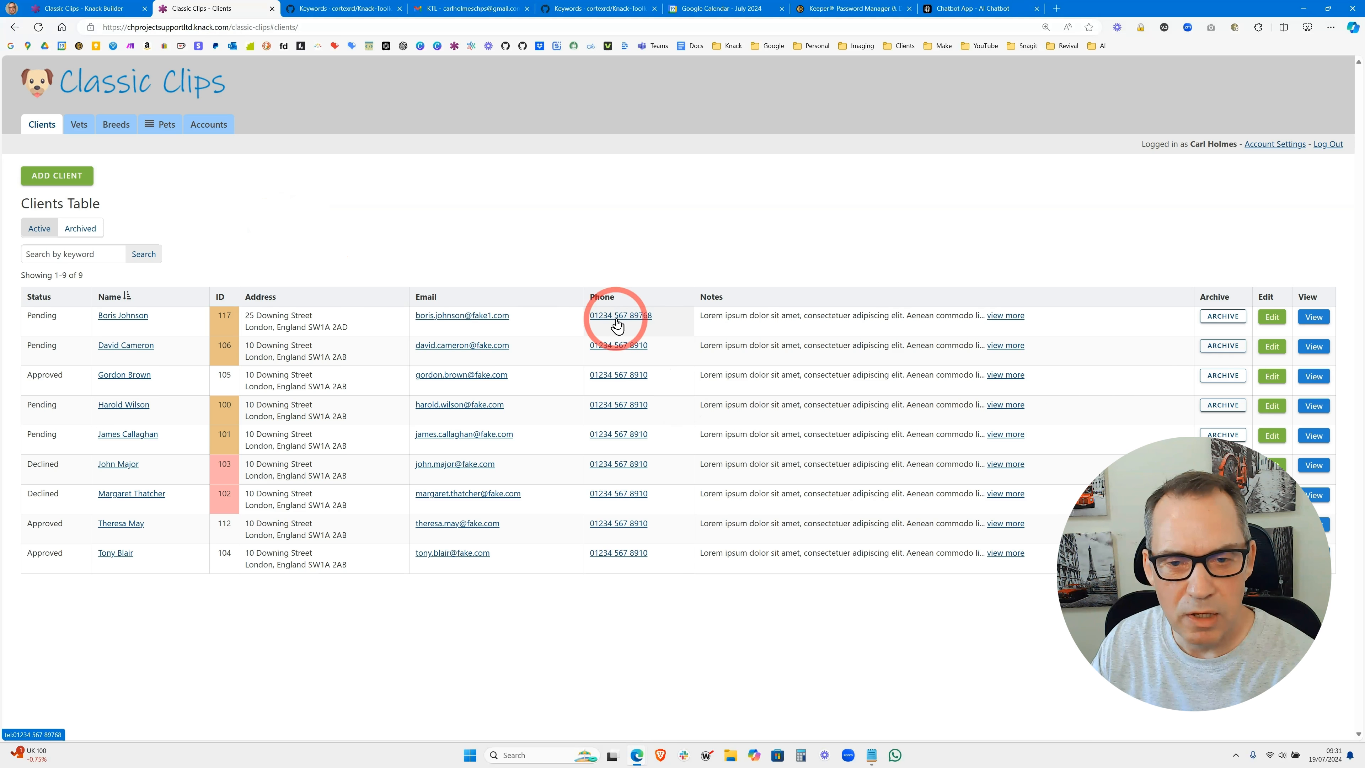
Open the Clients Table grid's settings in the Knack Builder and start editing the role part of its description.
click(94, 10)
click(9, 207)
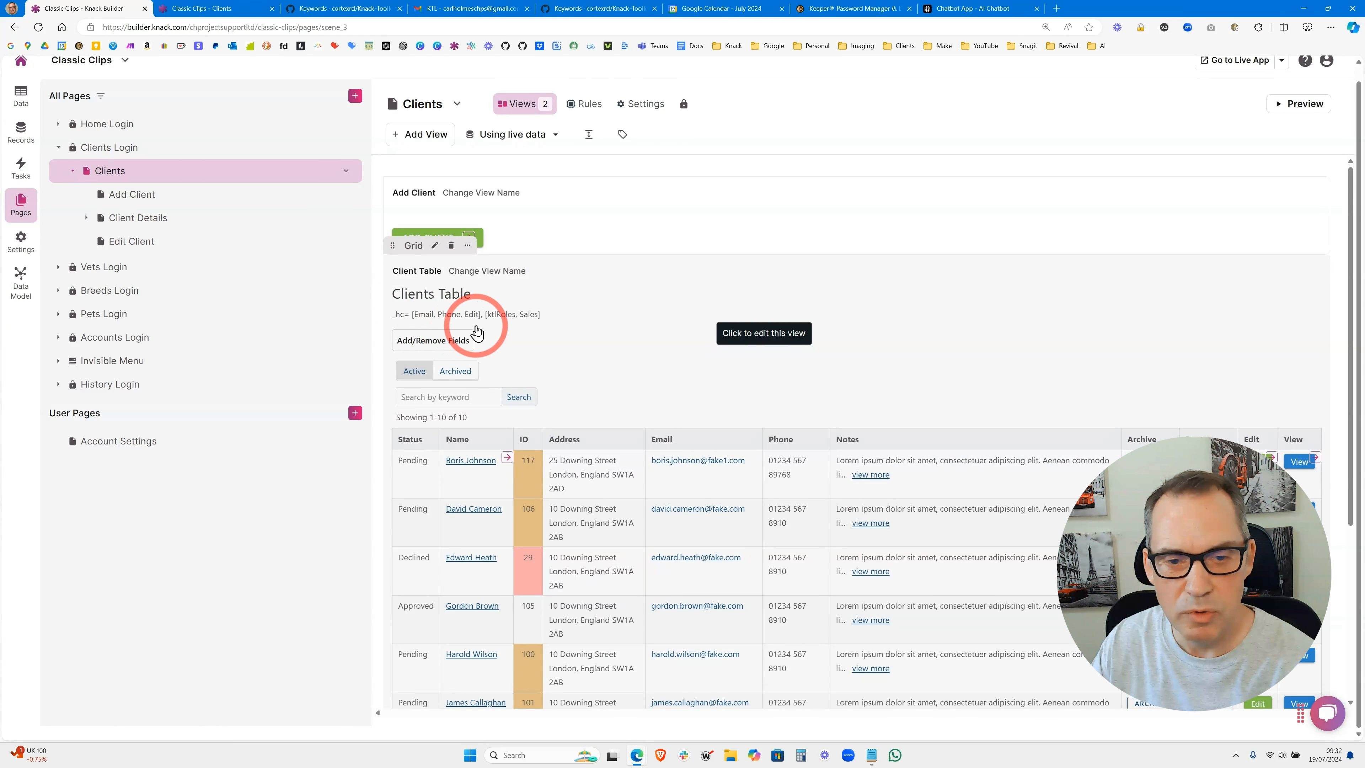
click(535, 333)
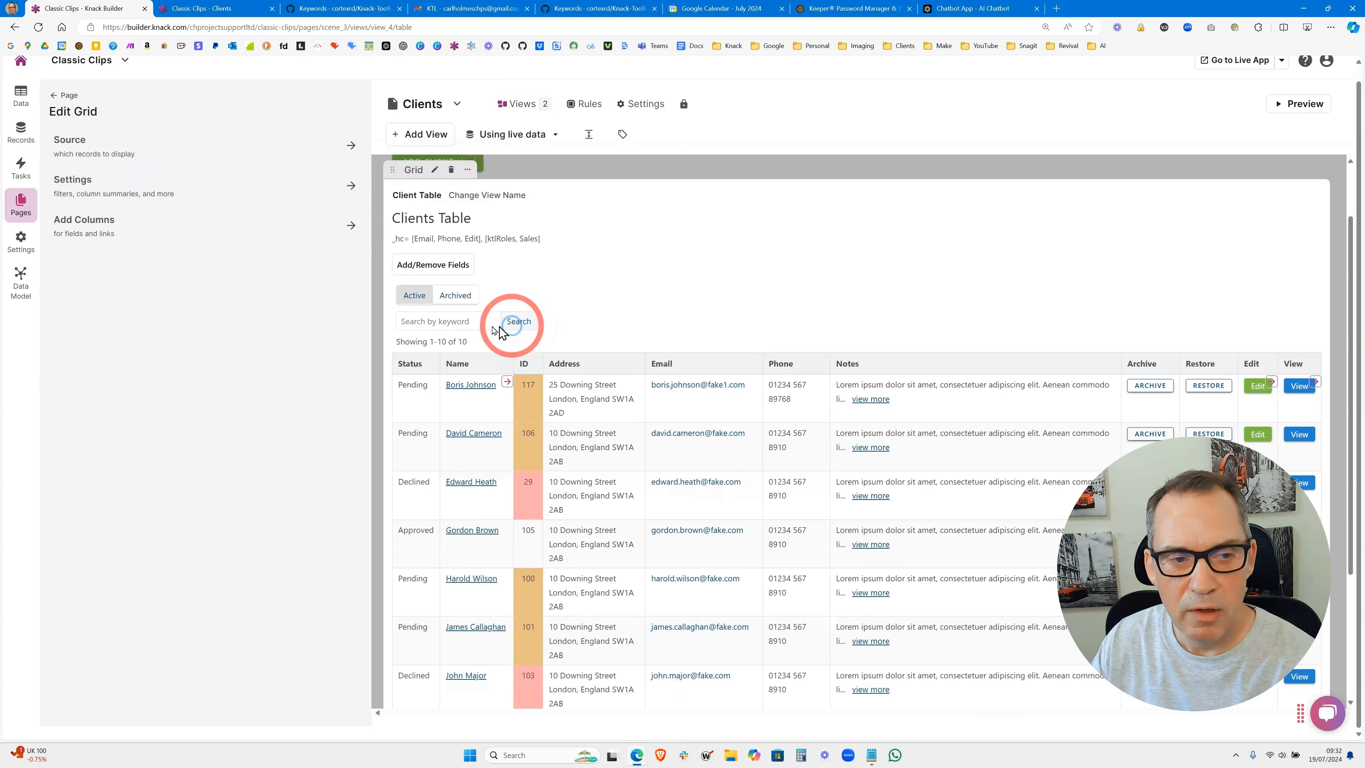
click(129, 188)
scroll(233, 451, down, 3)
scroll(232, 451, down, 8)
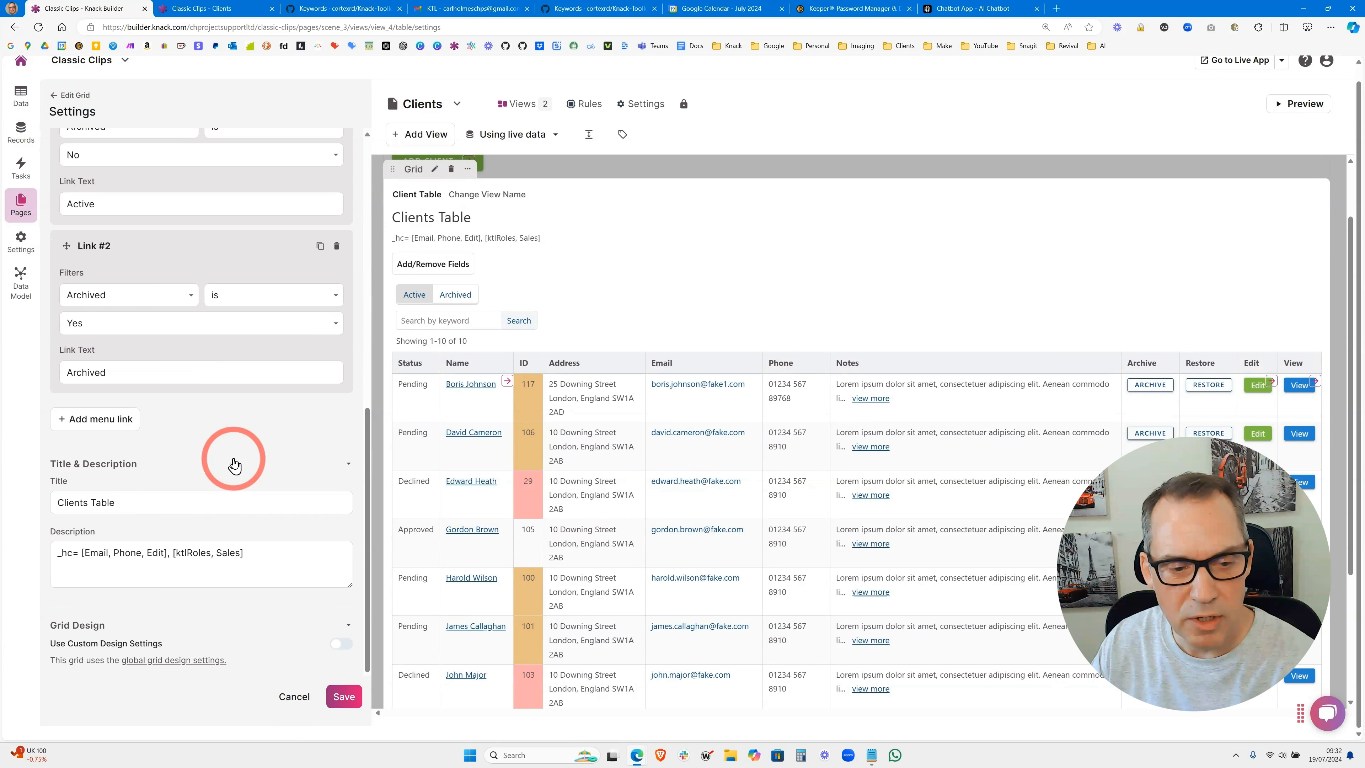
click(216, 550)
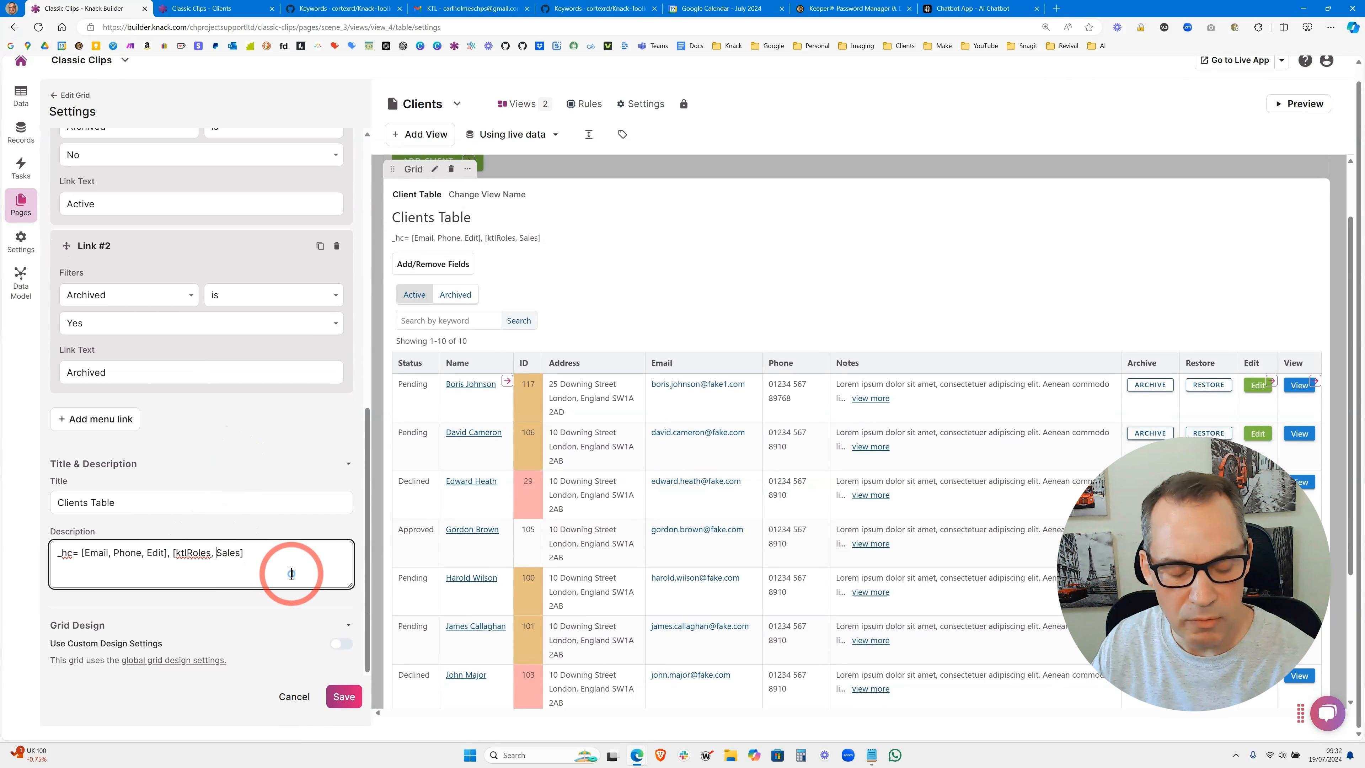